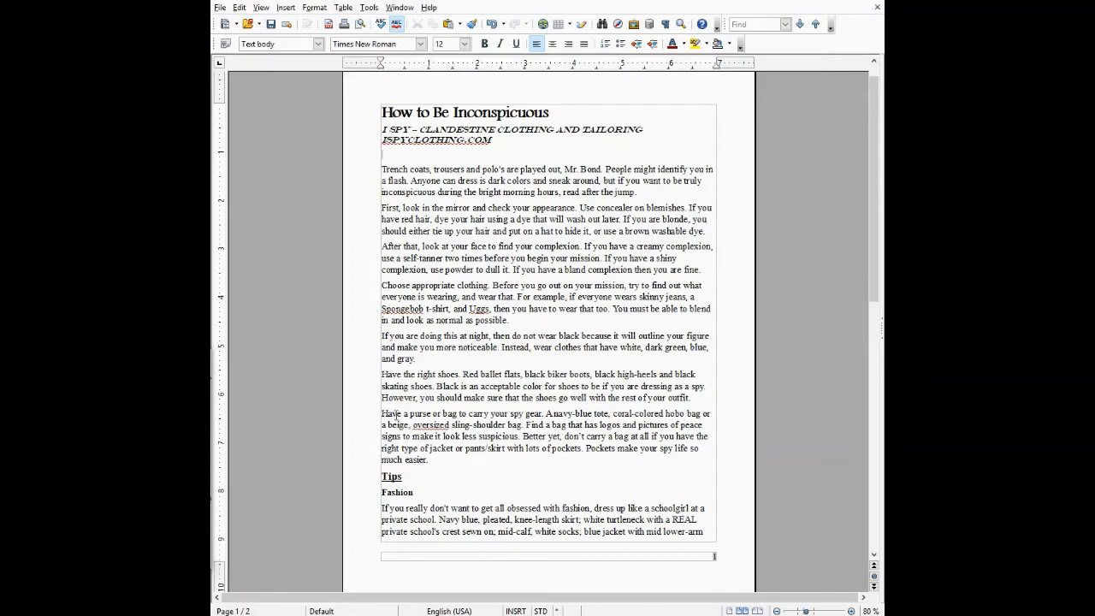
Step: Review both pages of the document and highlight the title and subtitle lines at its beginning
scroll(411, 416, down, 10)
scroll(414, 418, down, 4)
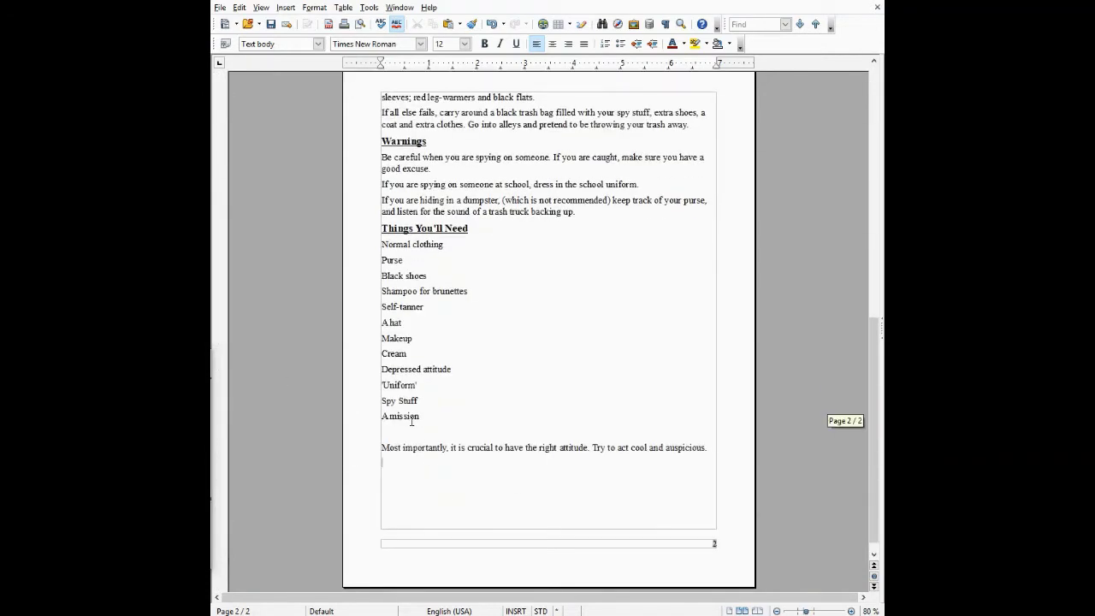
scroll(412, 421, up, 14)
scroll(410, 424, up, 1)
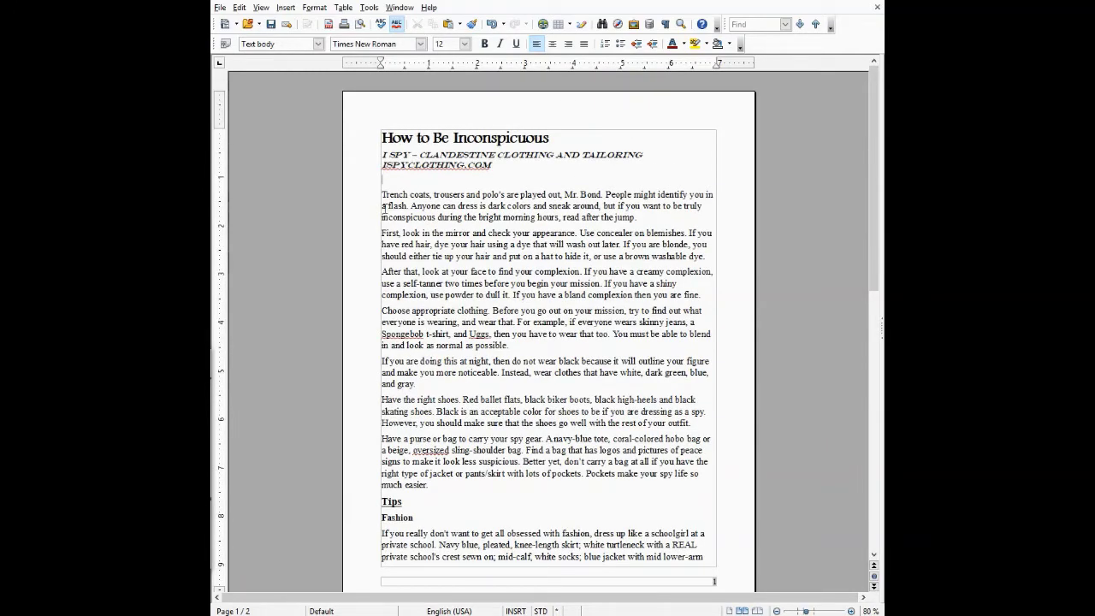
click(501, 166)
drag(501, 167, 382, 139)
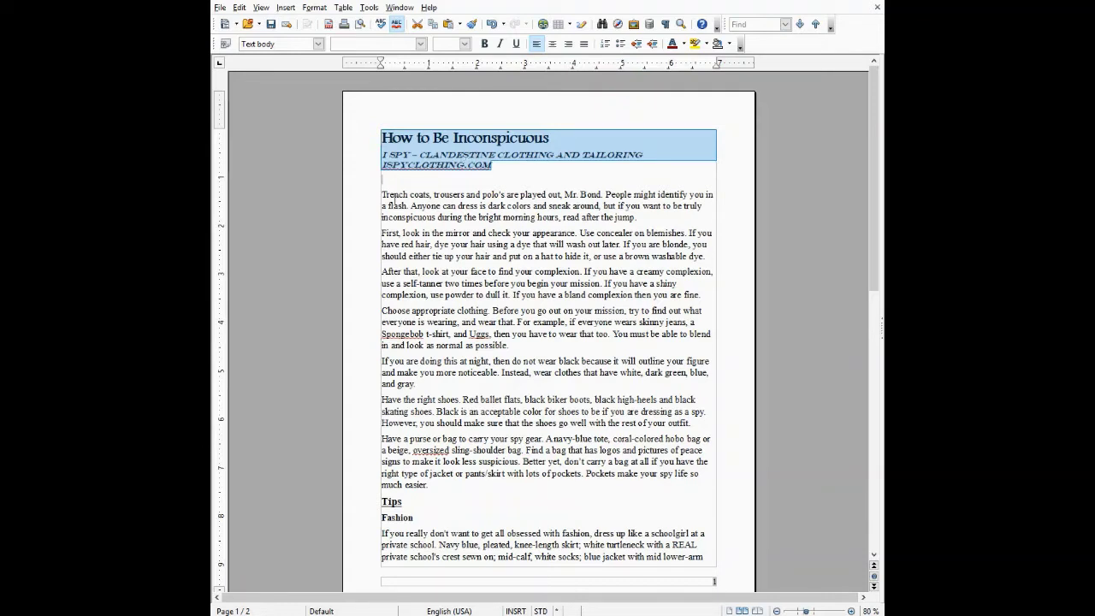
Step: Insert blank lines beneath the subtitle until the body text moves onto page 2, and check the following pages
click(391, 182)
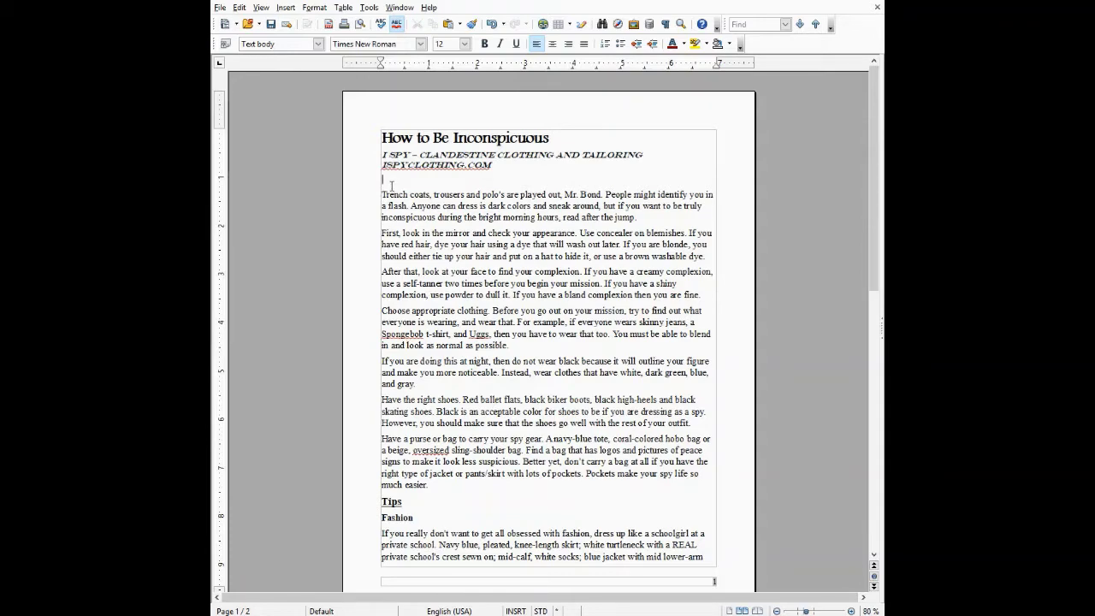
key(Return)
key(Return)
key(Return)
key(Return)
key(Return)
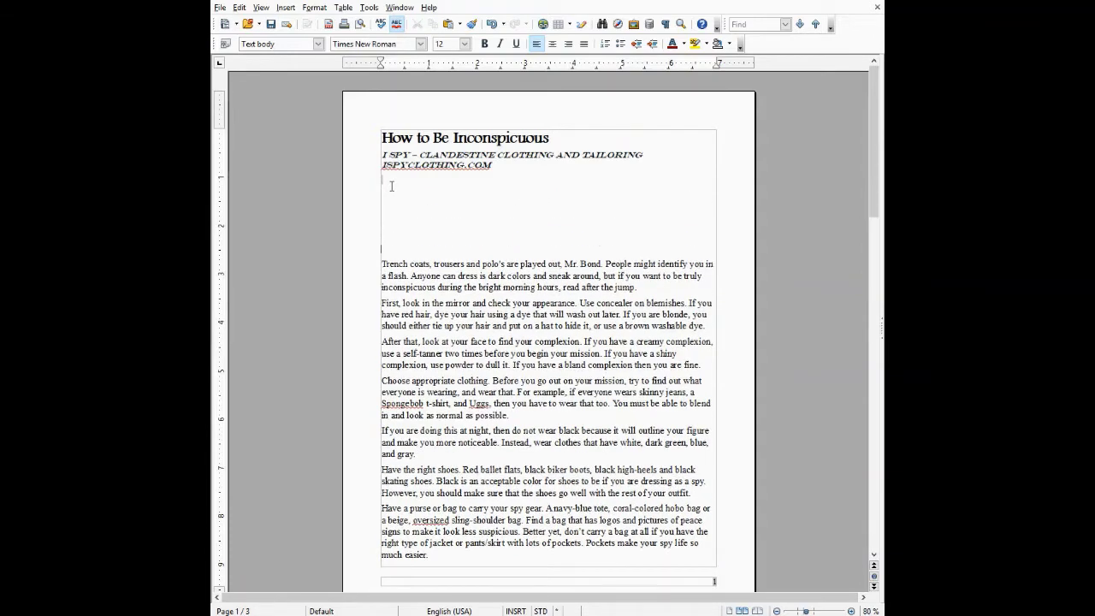
key(Return)
key(Return)
key(Return)
key(Return)
key(Return)
key(Return)
key(Return)
key(Return)
key(Return)
key(Return)
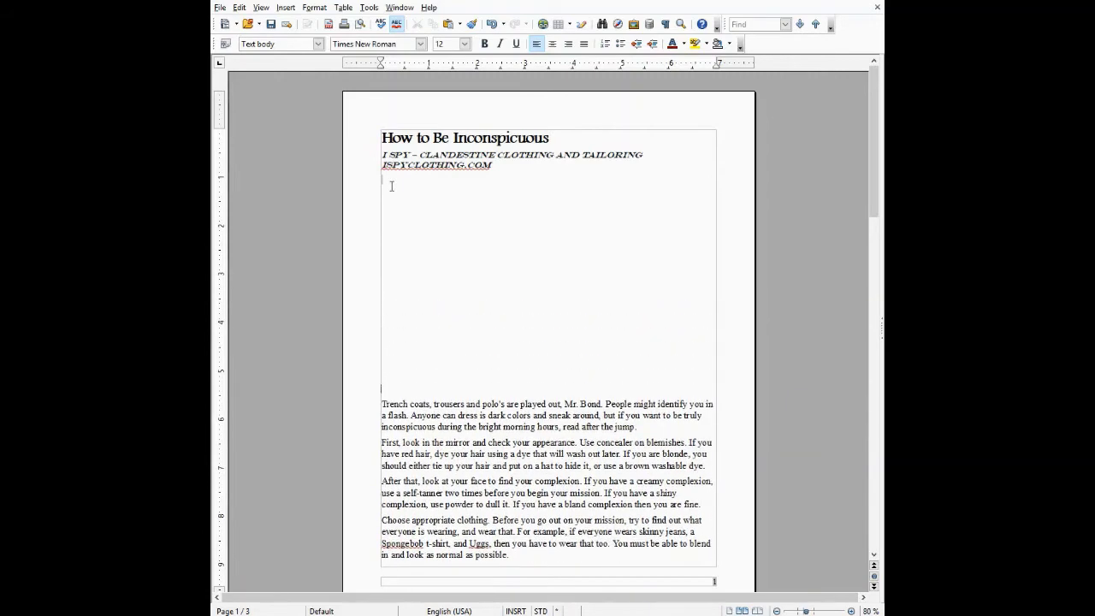
key(Return)
key(Return)
key(Return)
key(Return)
key(Return)
key(Return)
key(Return)
key(Return)
key(Return)
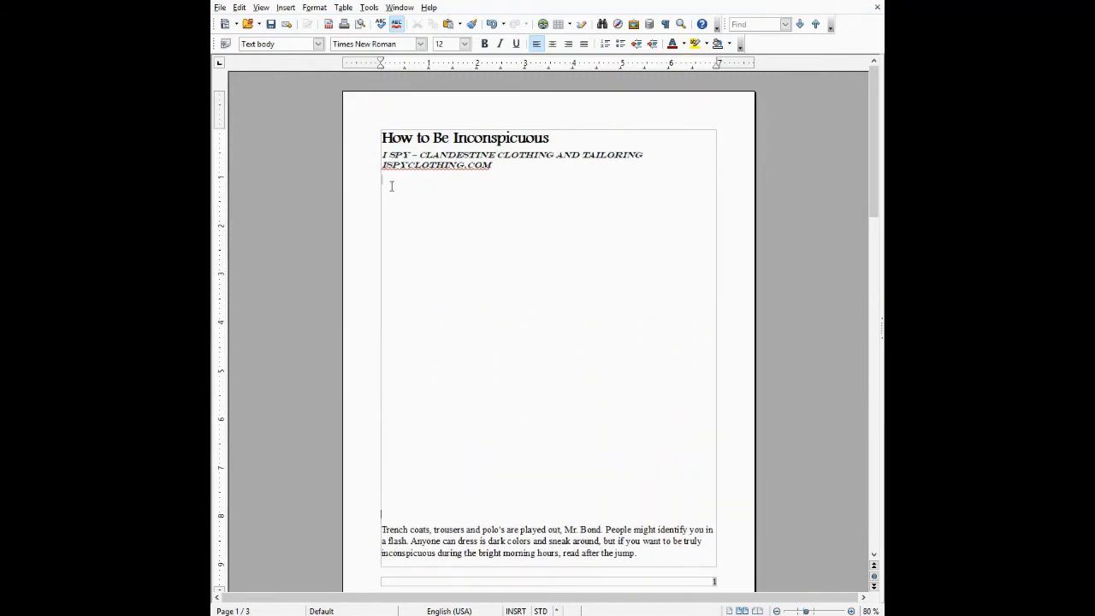
key(Return)
key(Return)
key(Return)
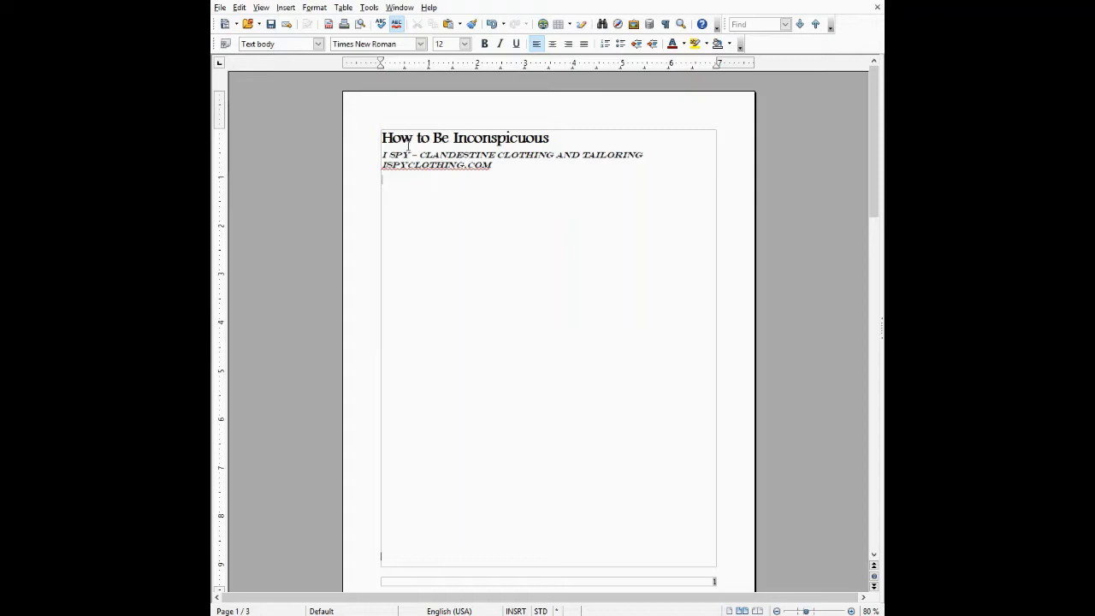
scroll(437, 221, down, 8)
scroll(437, 224, down, 3)
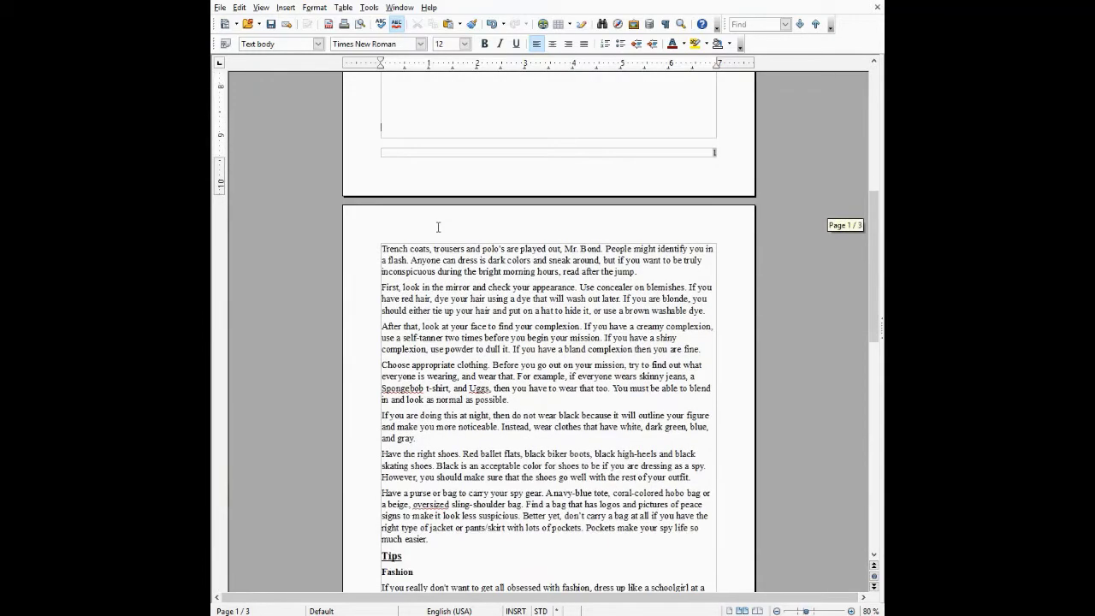
scroll(437, 227, down, 4)
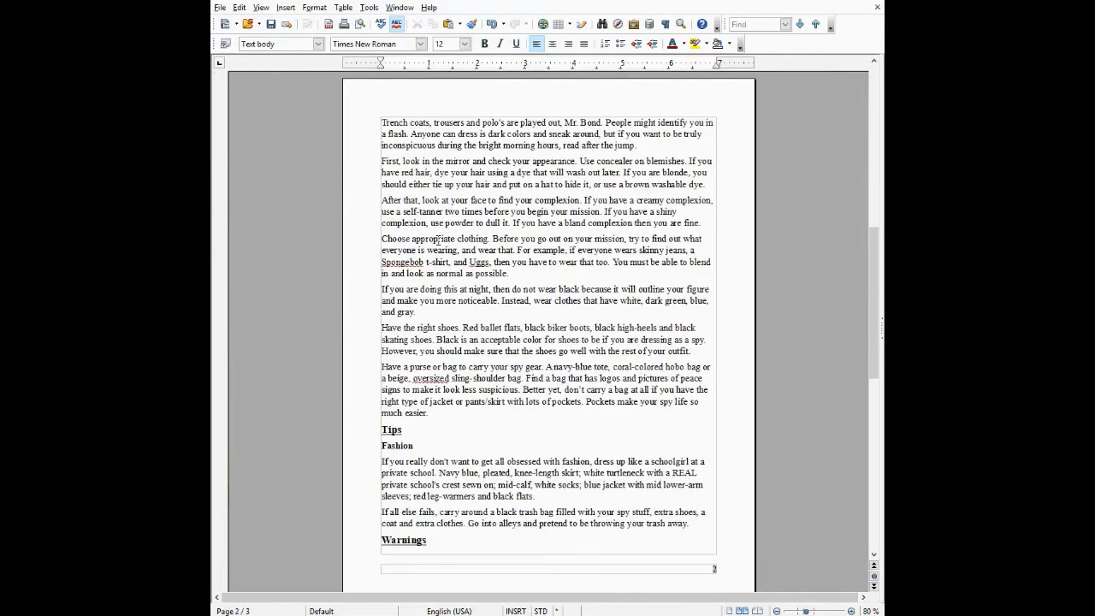
scroll(438, 246, up, 20)
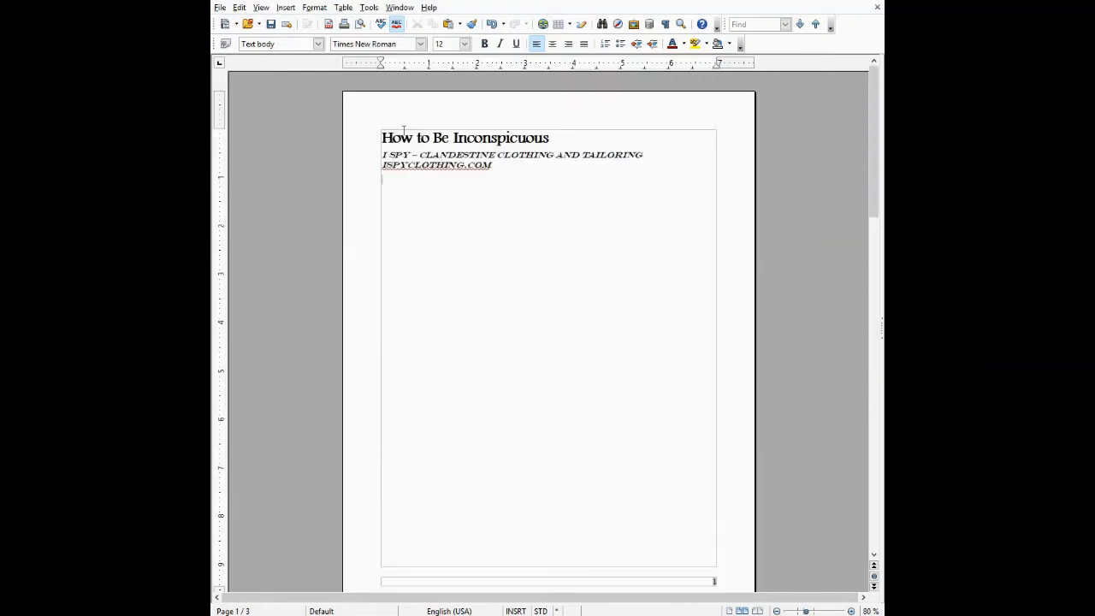
Step: Insert seven blank lines above the title to lower the title block toward the middle of page 1
click(382, 138)
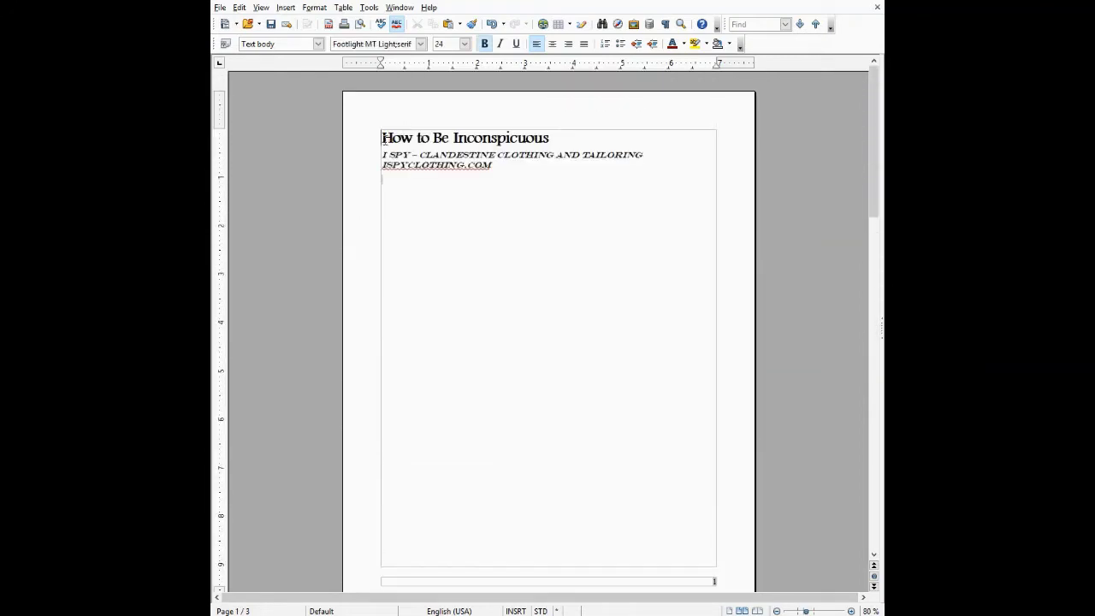
key(Return)
key(Return)
key(Return)
key(Return)
key(Return)
key(Return)
key(Return)
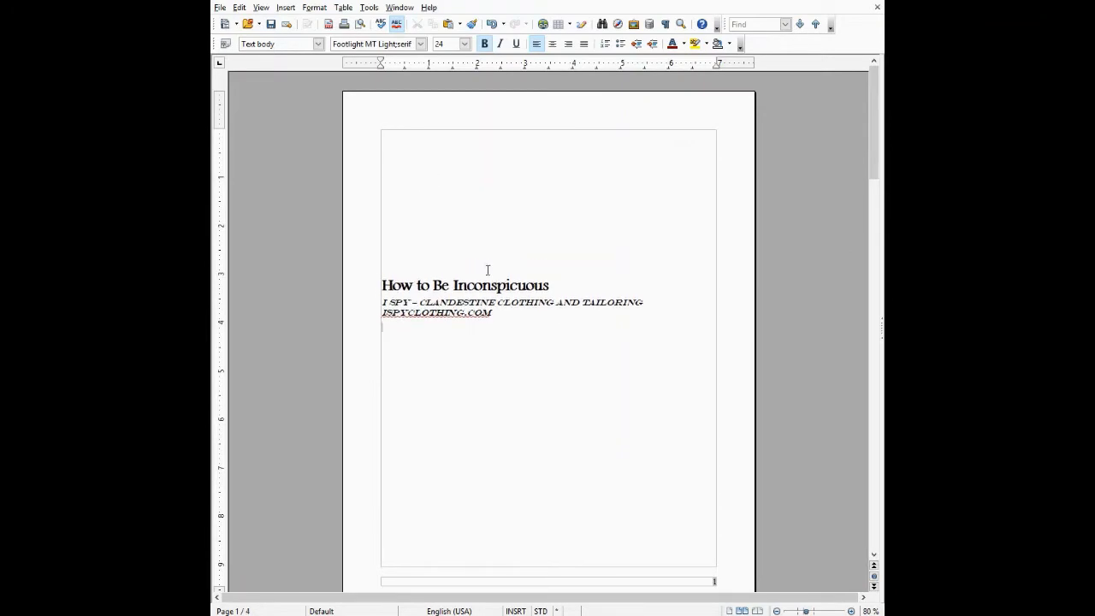
scroll(479, 343, down, 8)
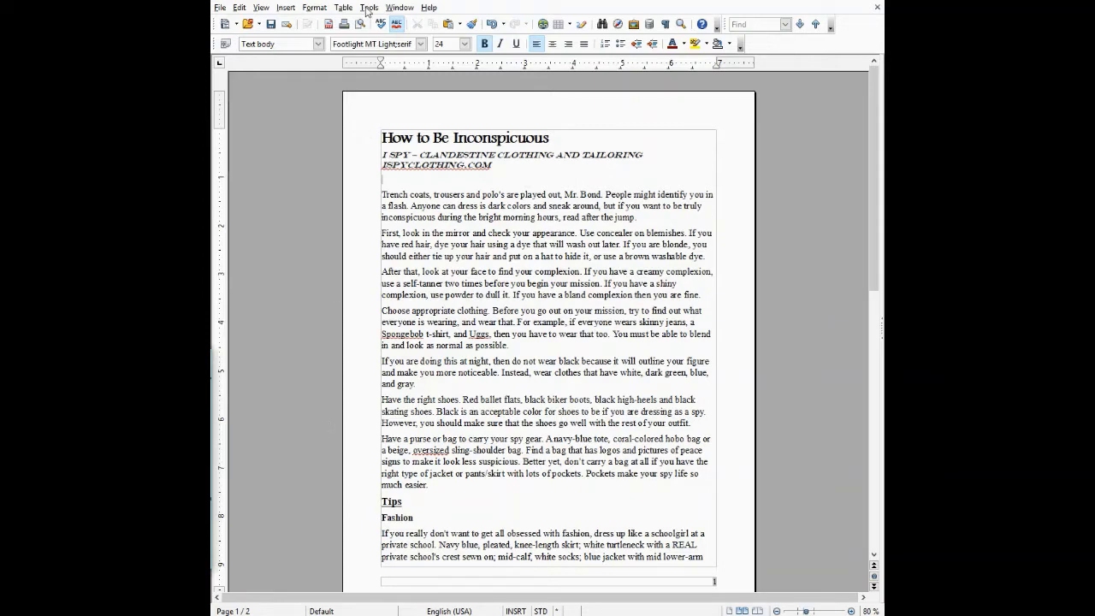
Step: Apply the First Page page style to the document's opening page and close the Styles and Formatting window
click(315, 7)
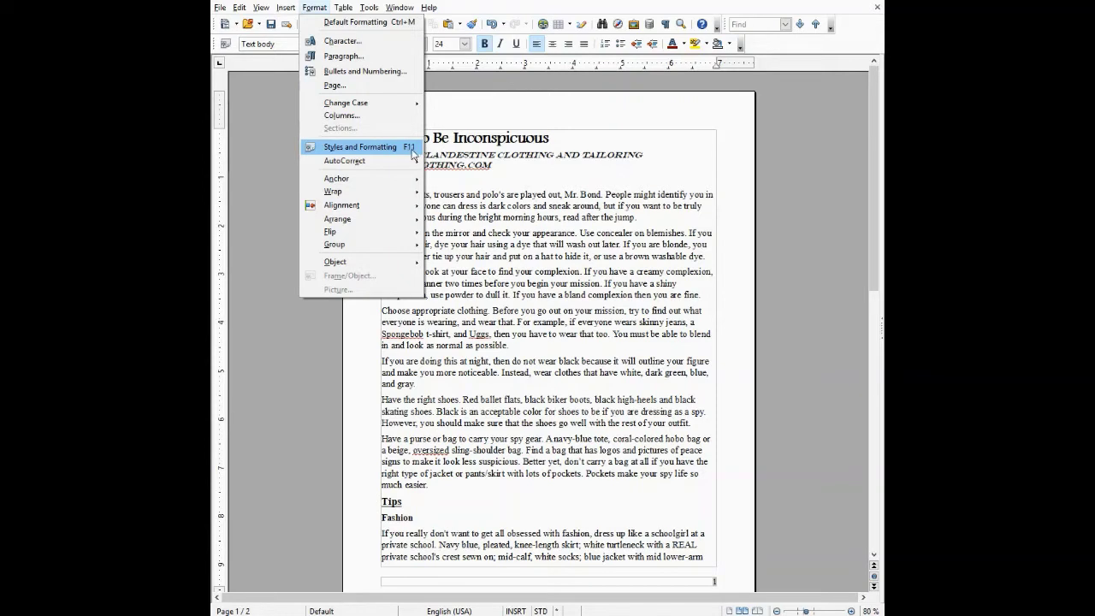
click(374, 147)
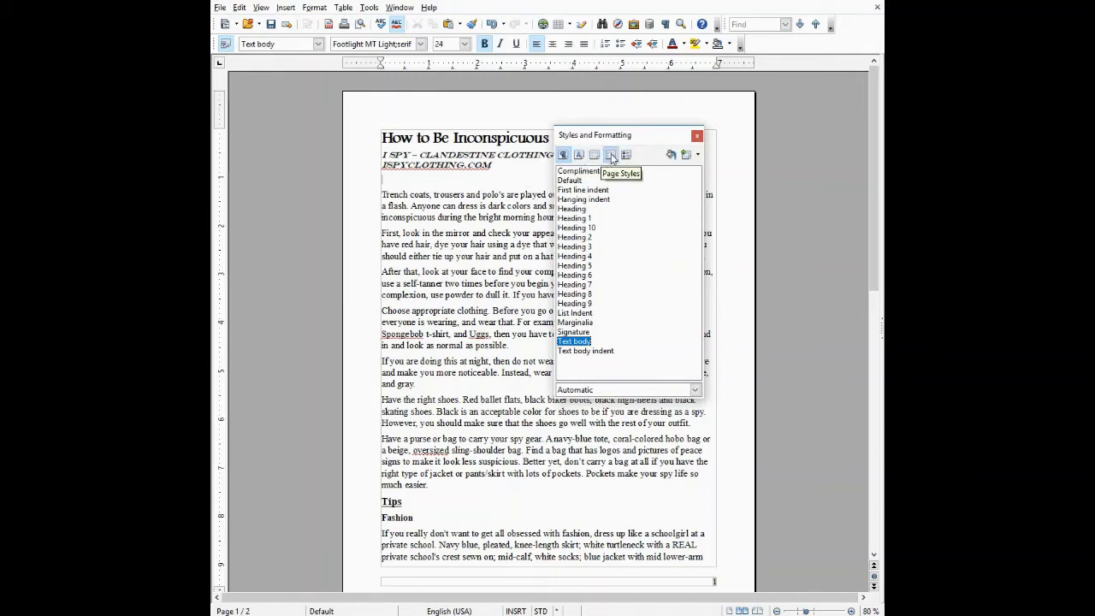
click(611, 156)
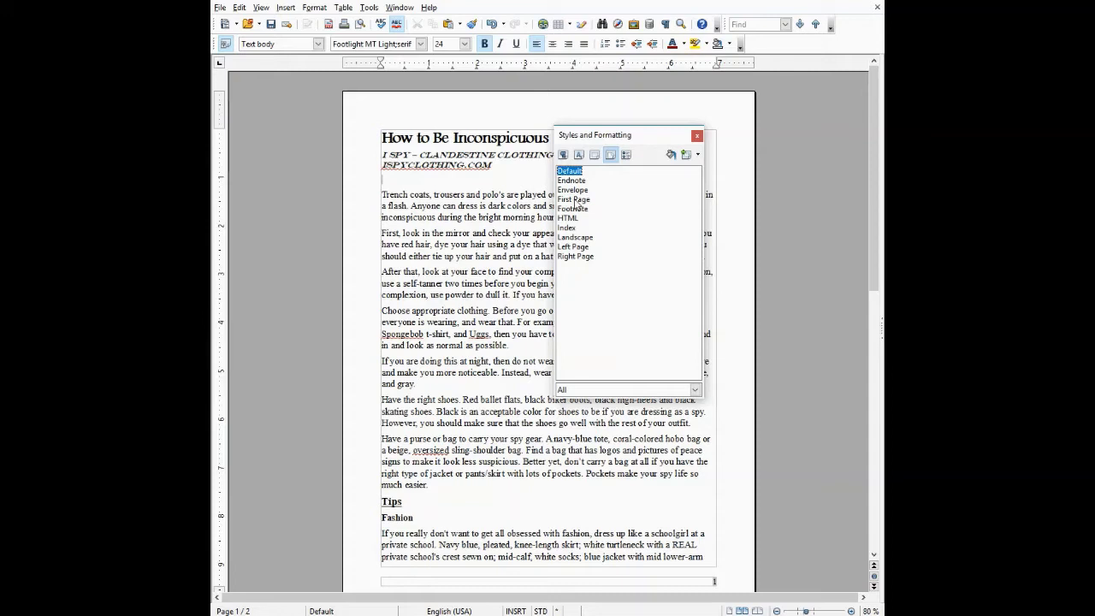
double_click(577, 200)
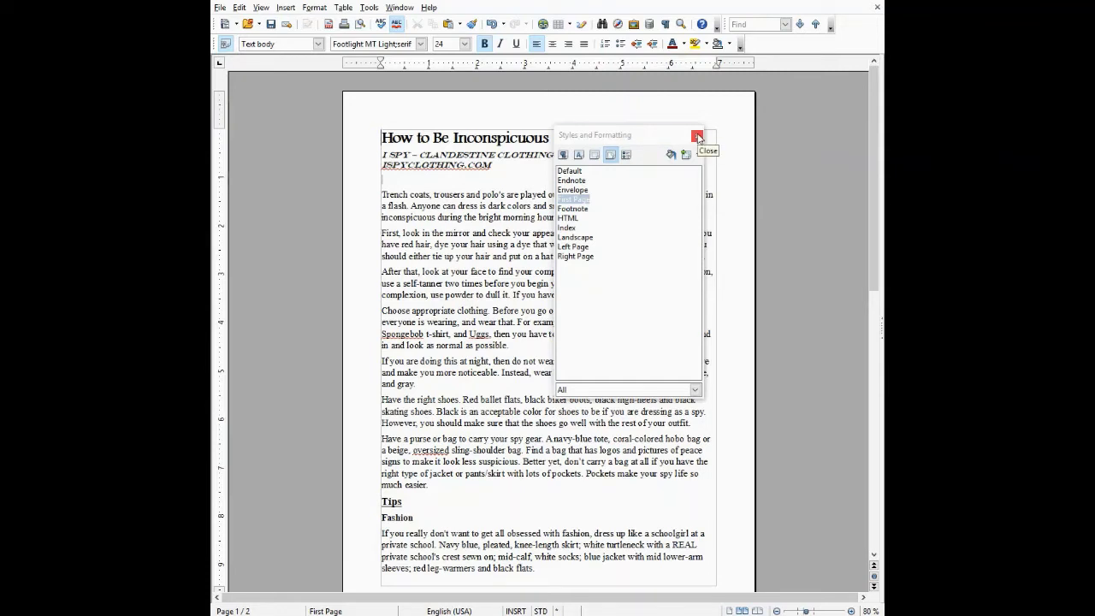
click(697, 137)
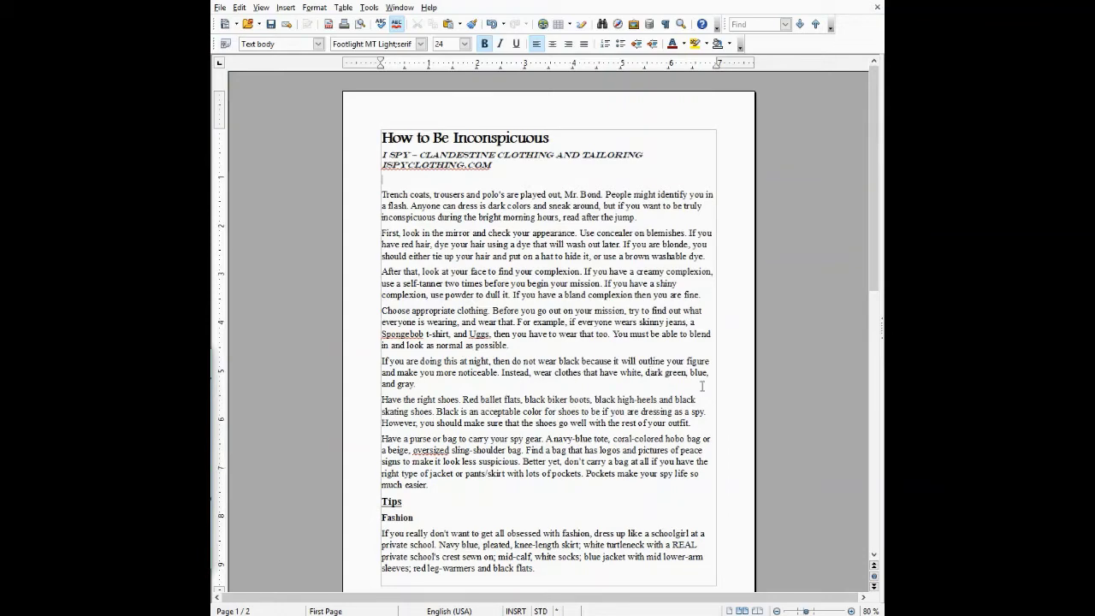
Step: Examine the footer areas of both pages for page numbers, and highlight the body text and the title lines
click(874, 557)
click(874, 557)
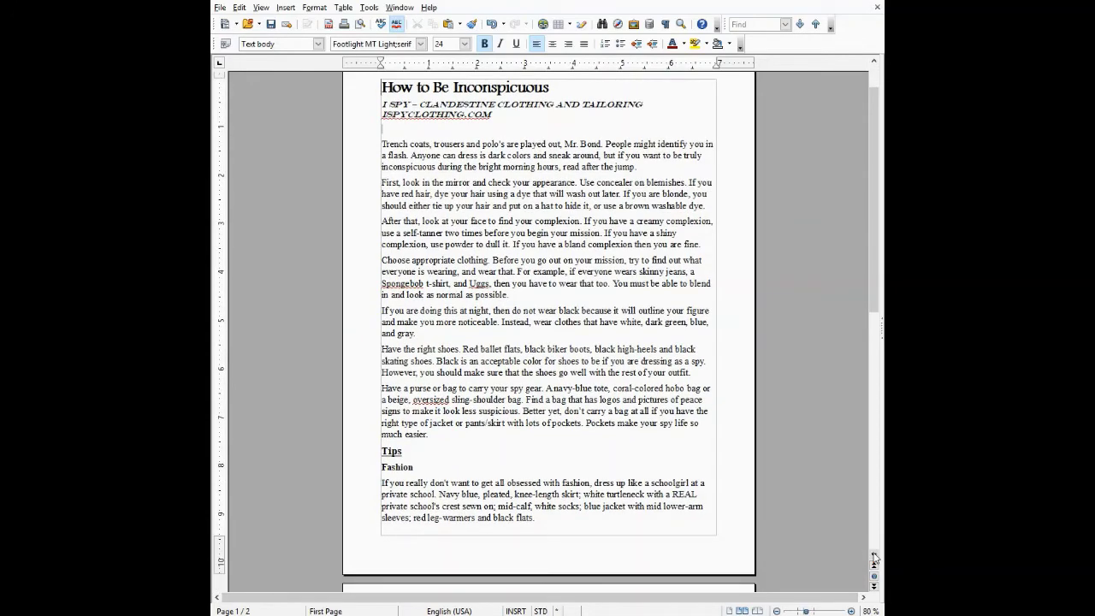
click(873, 557)
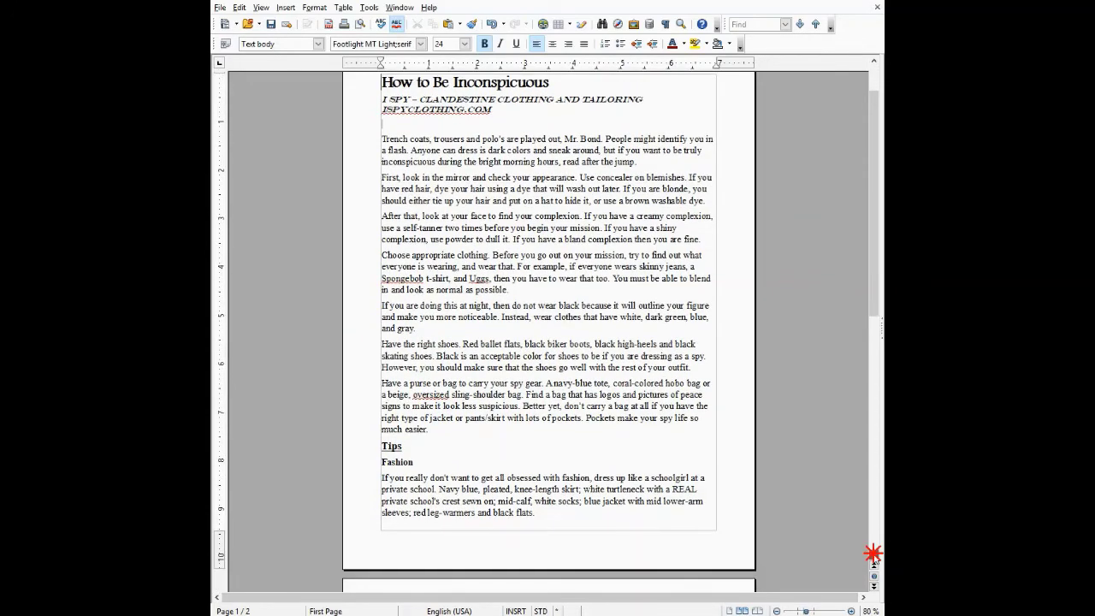
click(873, 557)
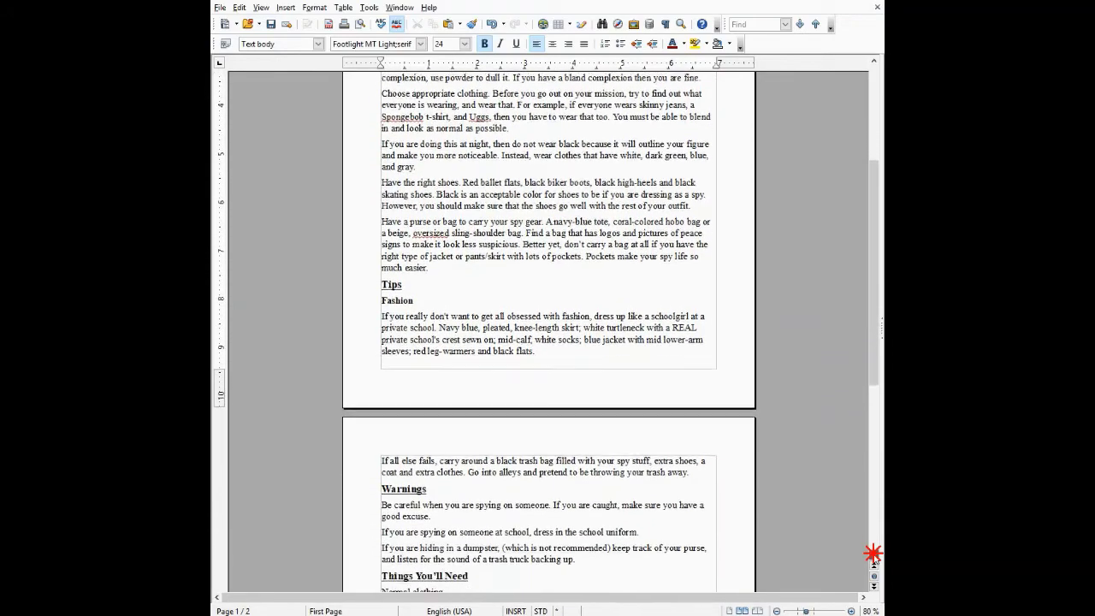
click(874, 557)
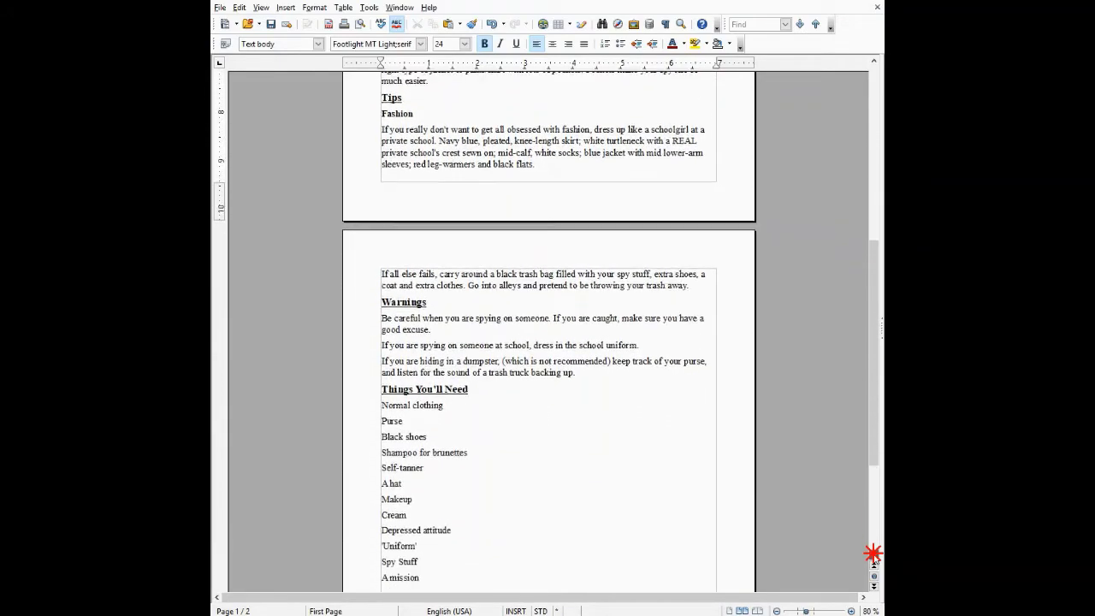
click(874, 557)
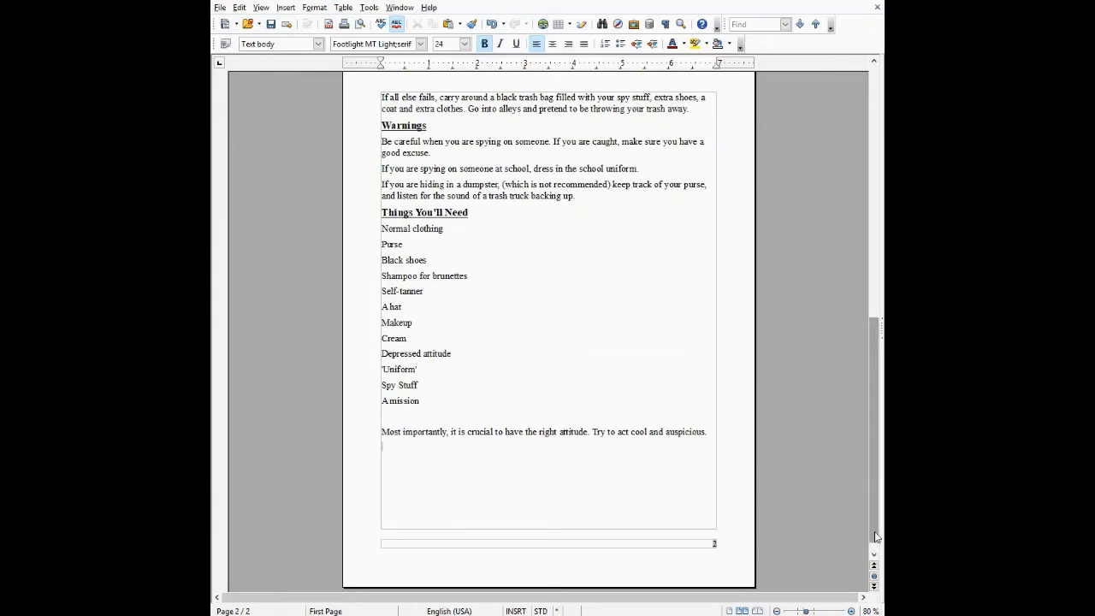
drag(875, 536, 875, 273)
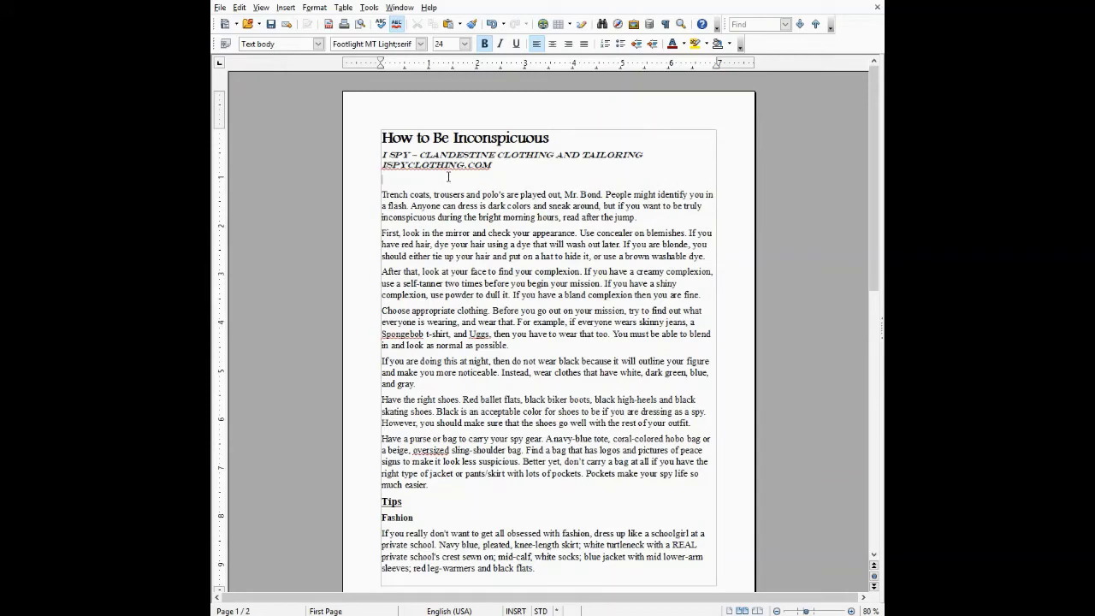
drag(382, 194, 453, 329)
click(471, 155)
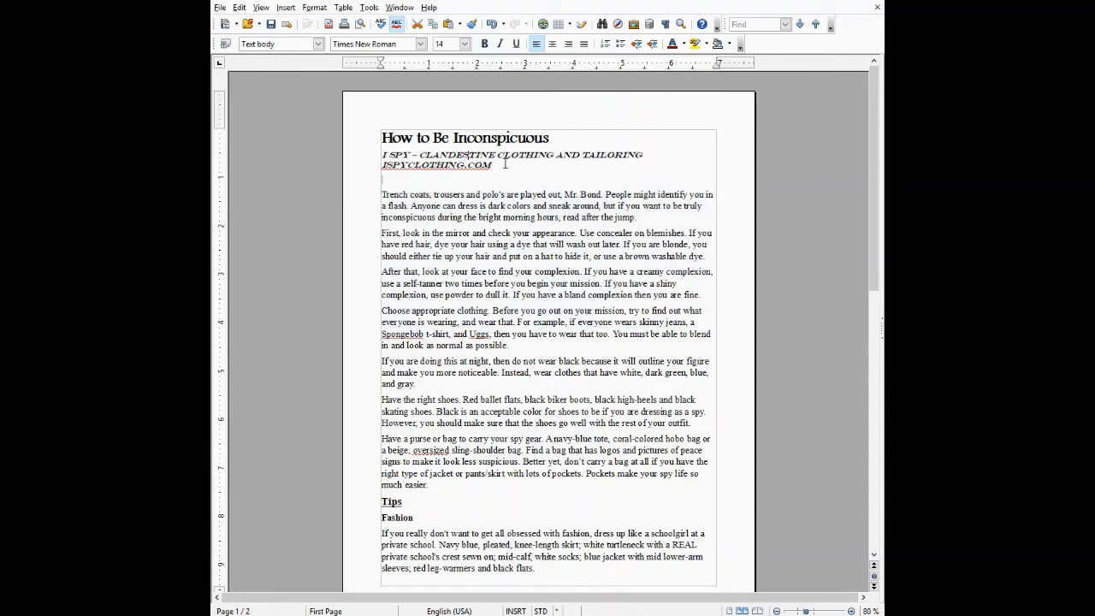
drag(495, 166, 382, 139)
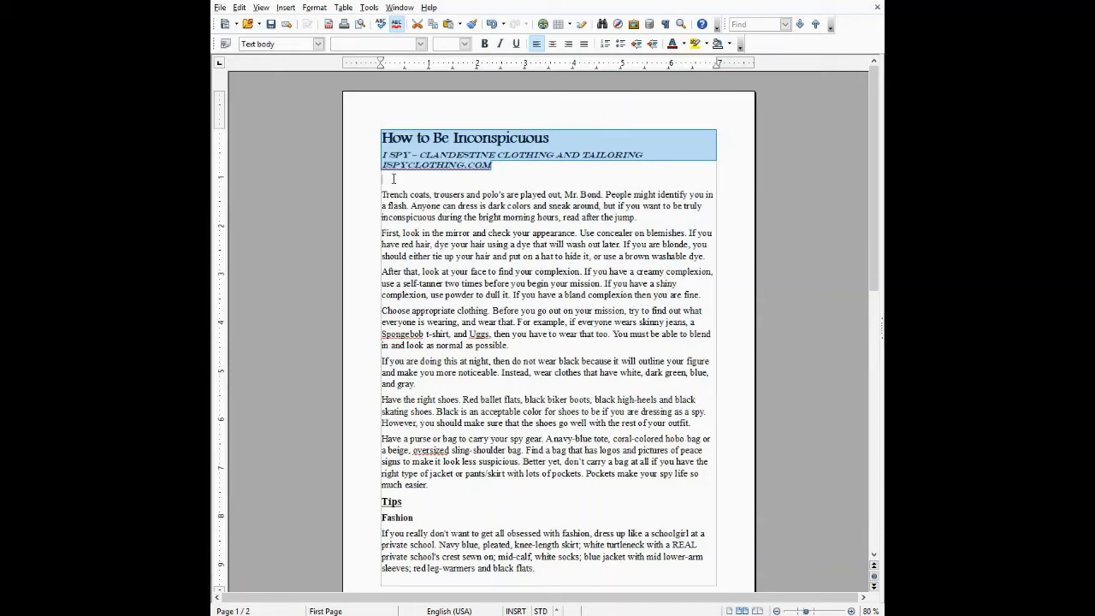
click(510, 163)
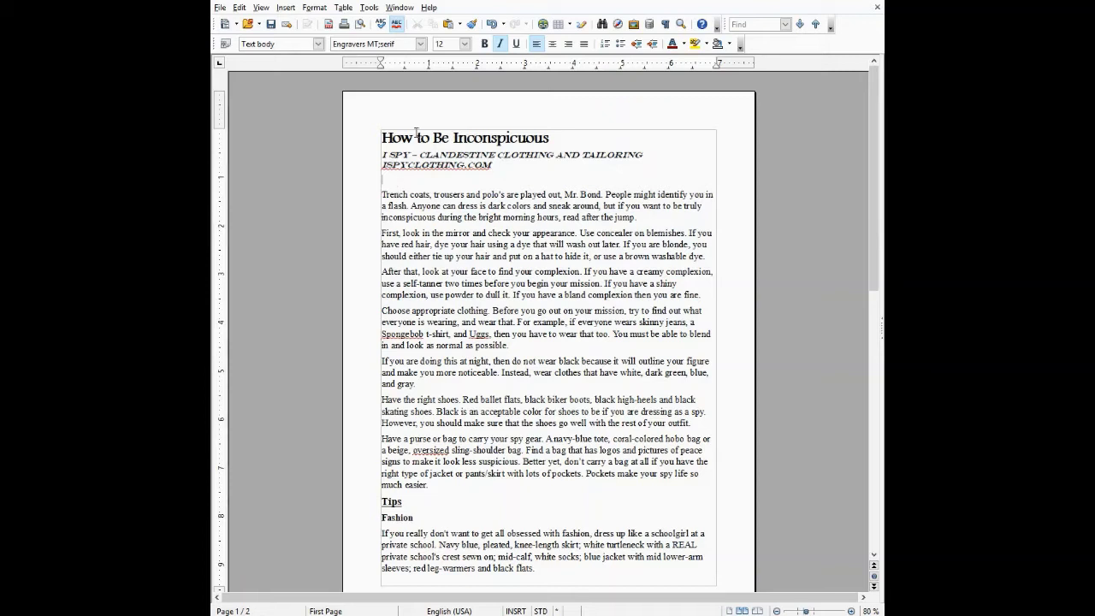
Step: Insert a page break with style [None] before the "Trench coats" paragraph, and check the title page and the footer of page 2
click(381, 194)
click(282, 8)
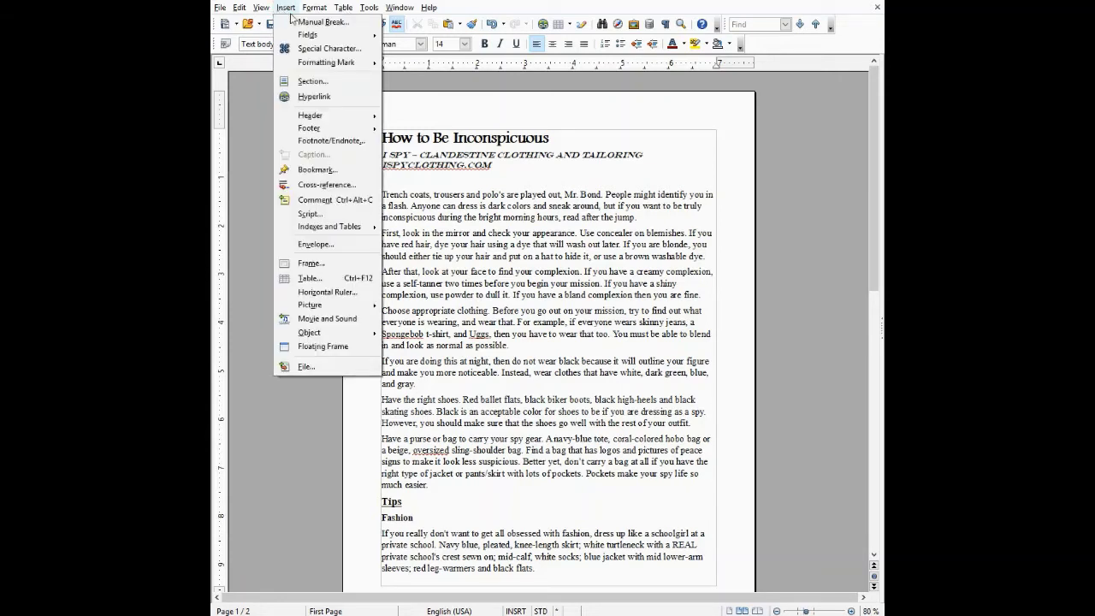
click(307, 22)
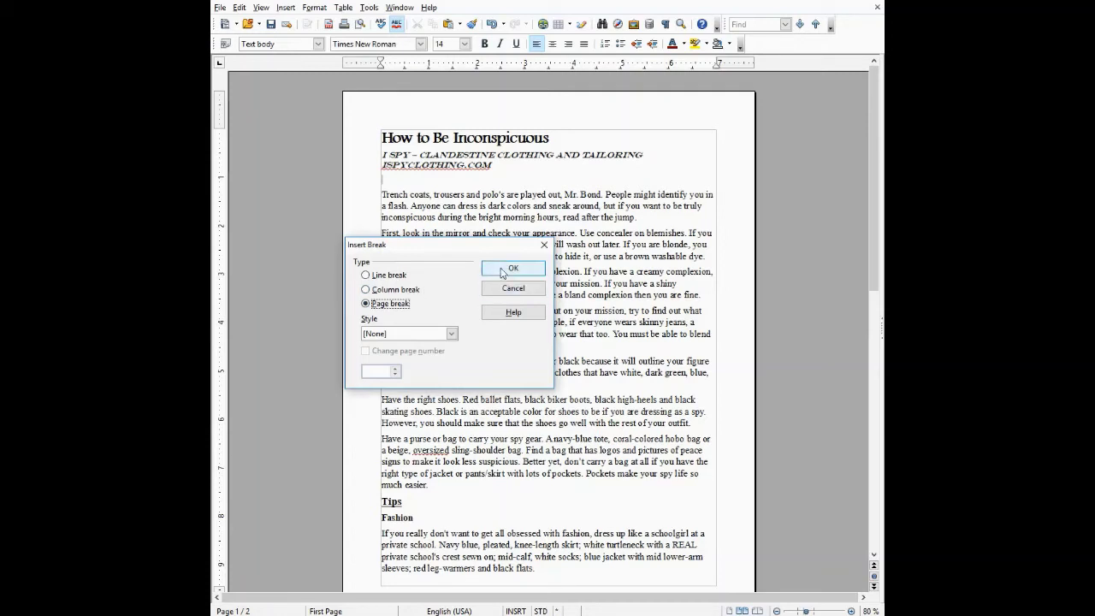
click(512, 269)
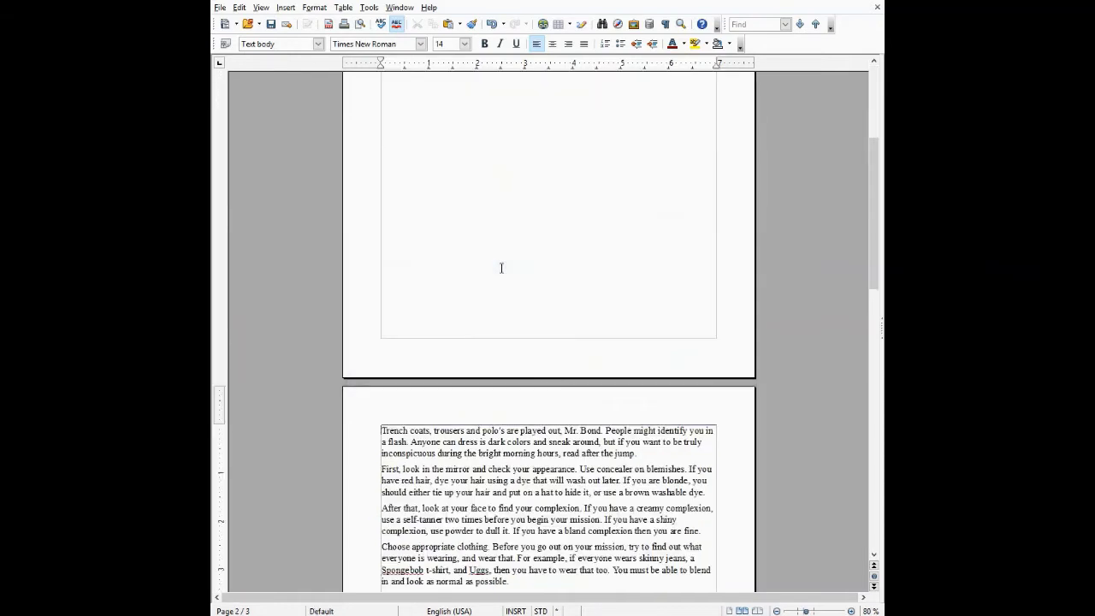
scroll(502, 268, up, 5)
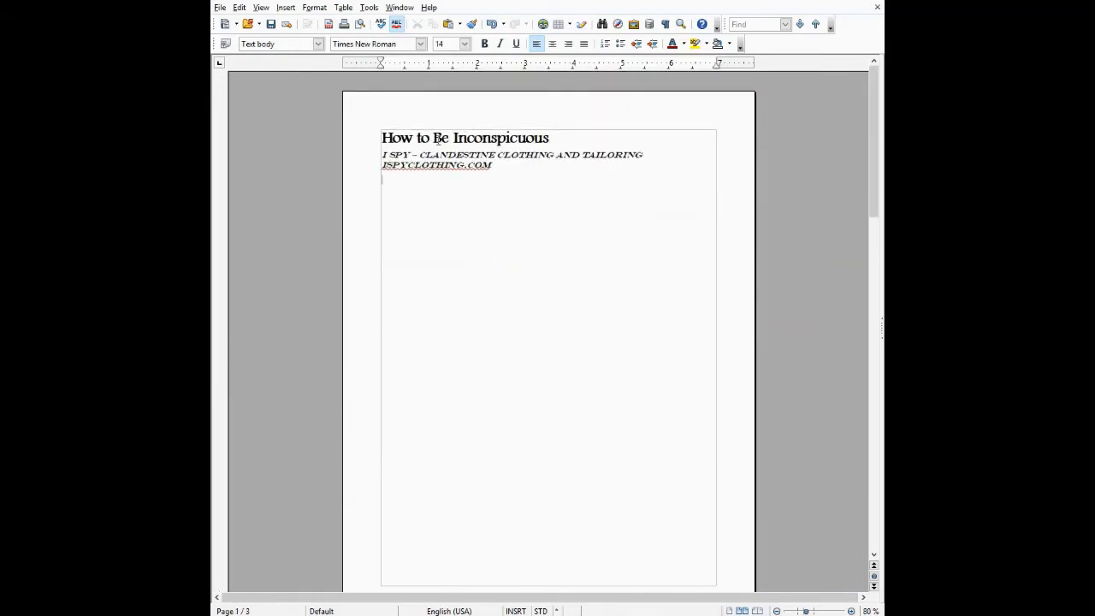
scroll(479, 248, down, 5)
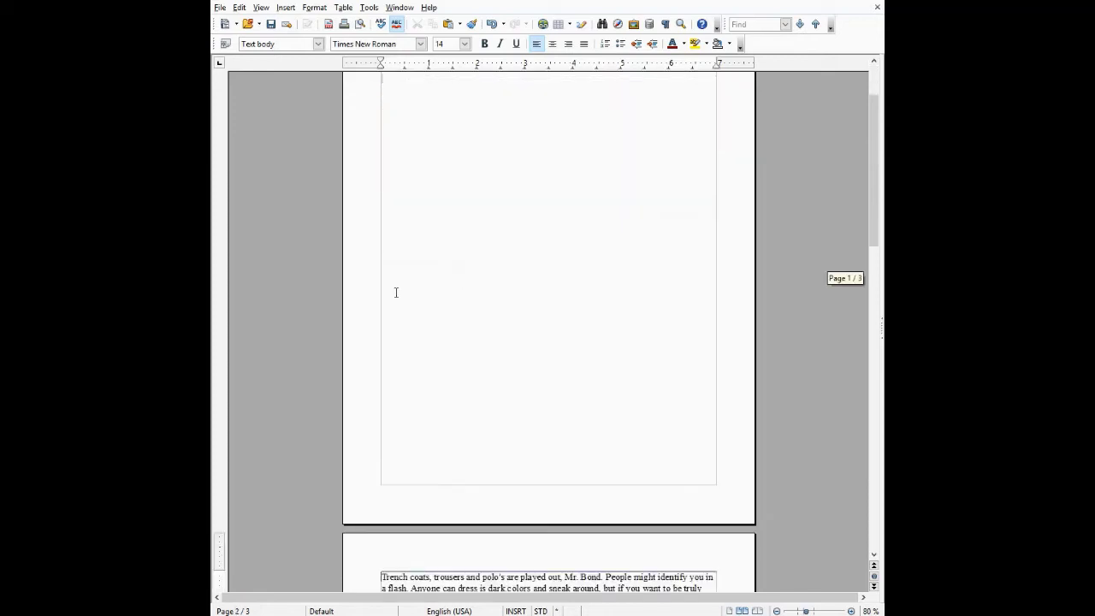
scroll(462, 394, down, 2)
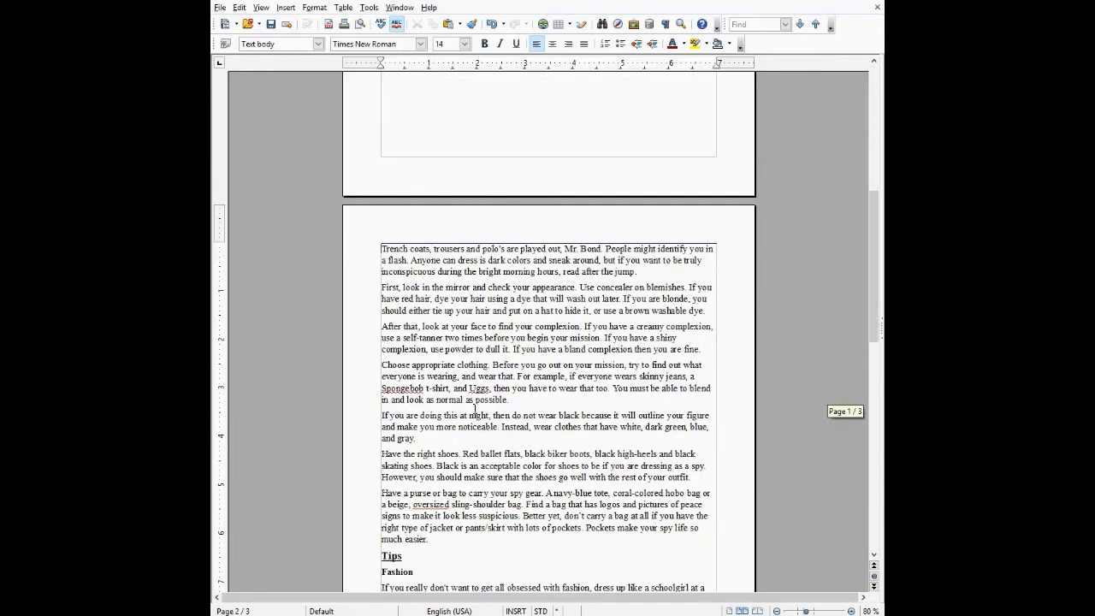
scroll(471, 282, down, 3)
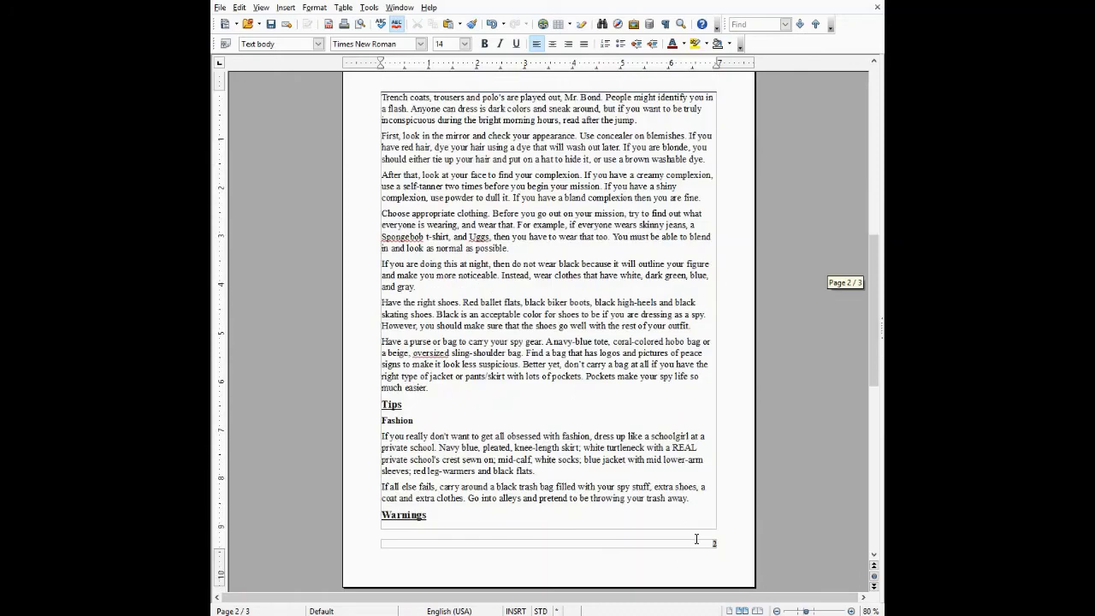
Step: Check the page 2 footer and the title page, and undo the page break inserted before the "Trench coats" paragraph
scroll(704, 542, down, 2)
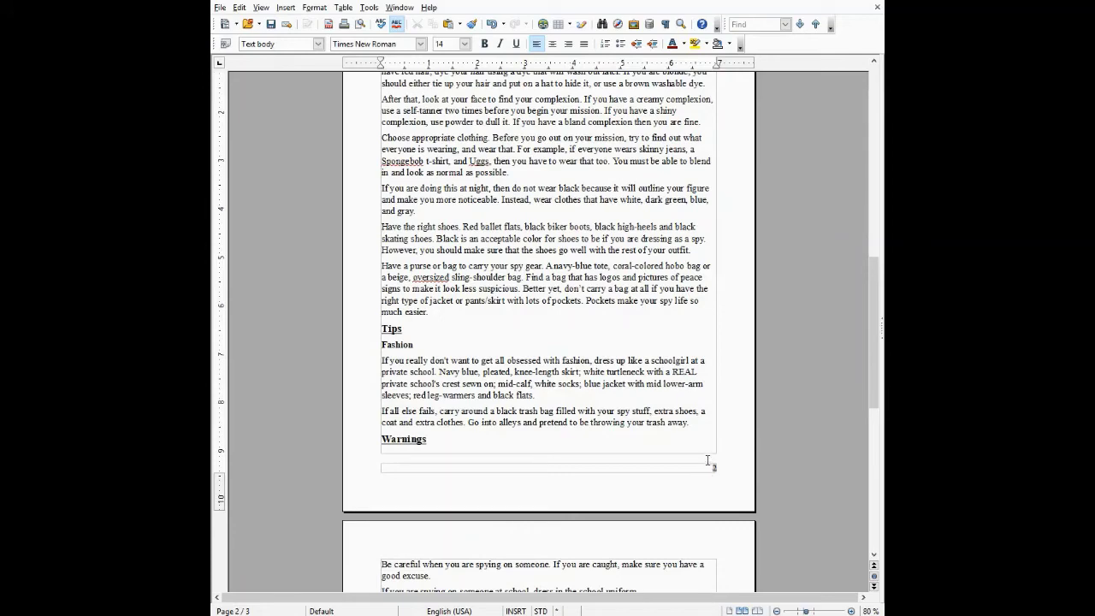
scroll(708, 461, up, 15)
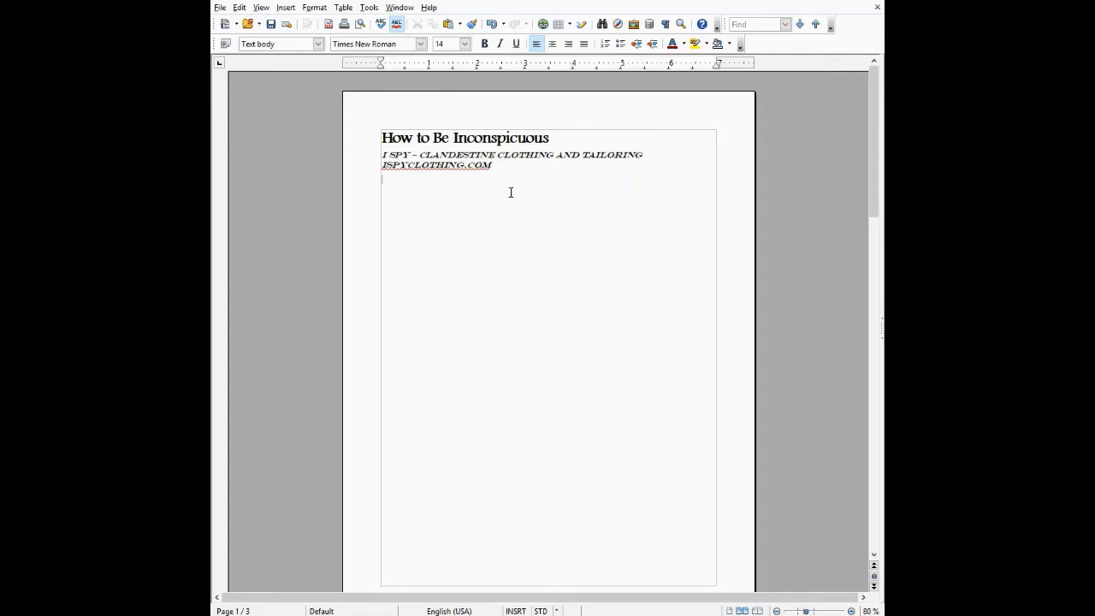
click(493, 27)
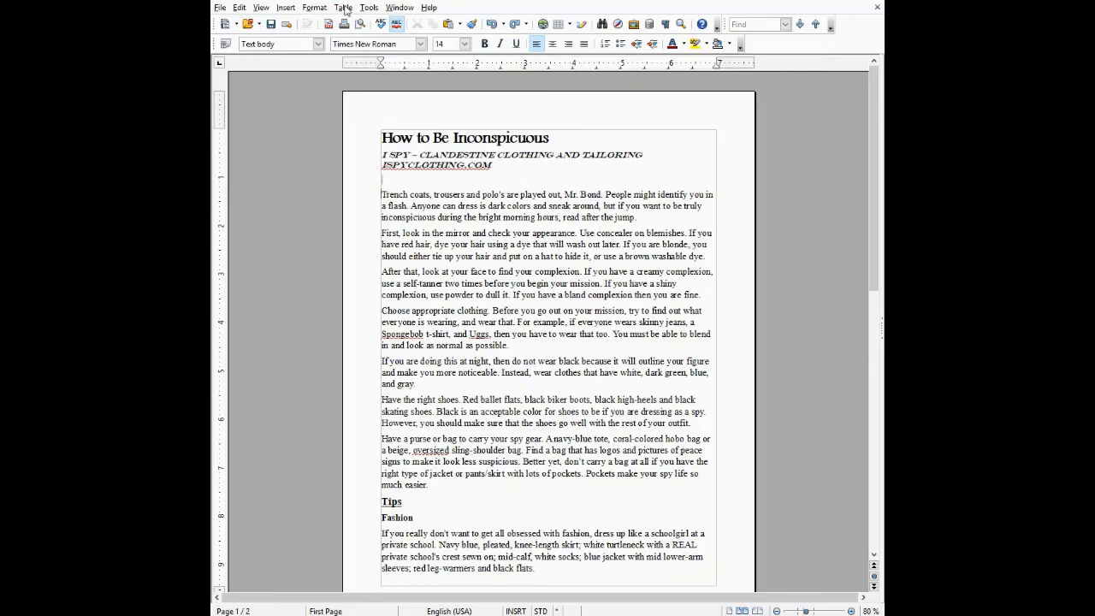
Step: Insert a page break with the Default style below the title lines, changing the page number to restart at 1
click(288, 8)
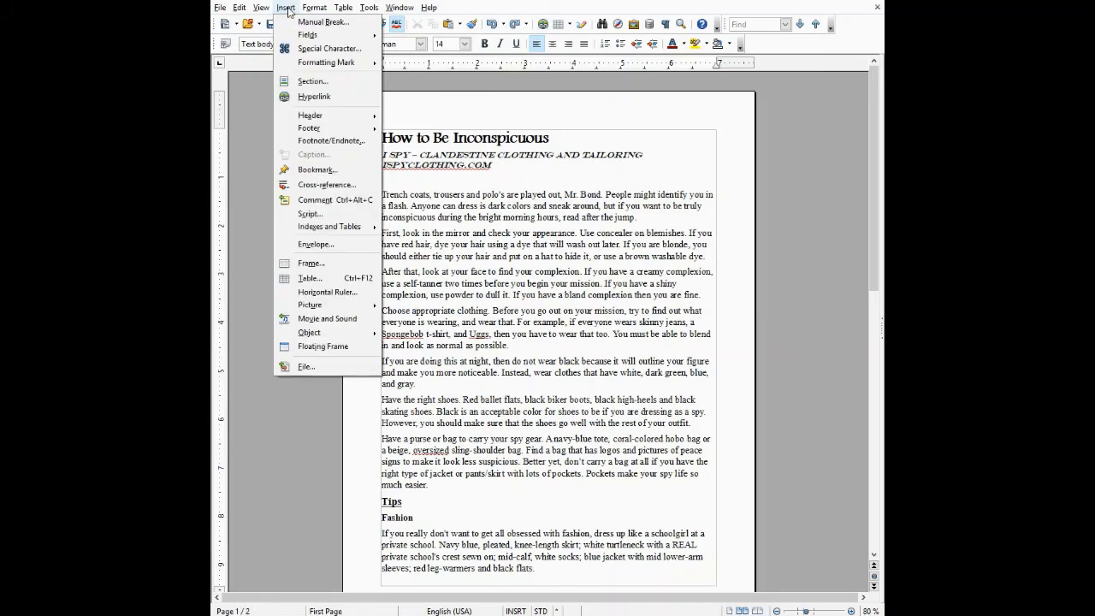
click(318, 22)
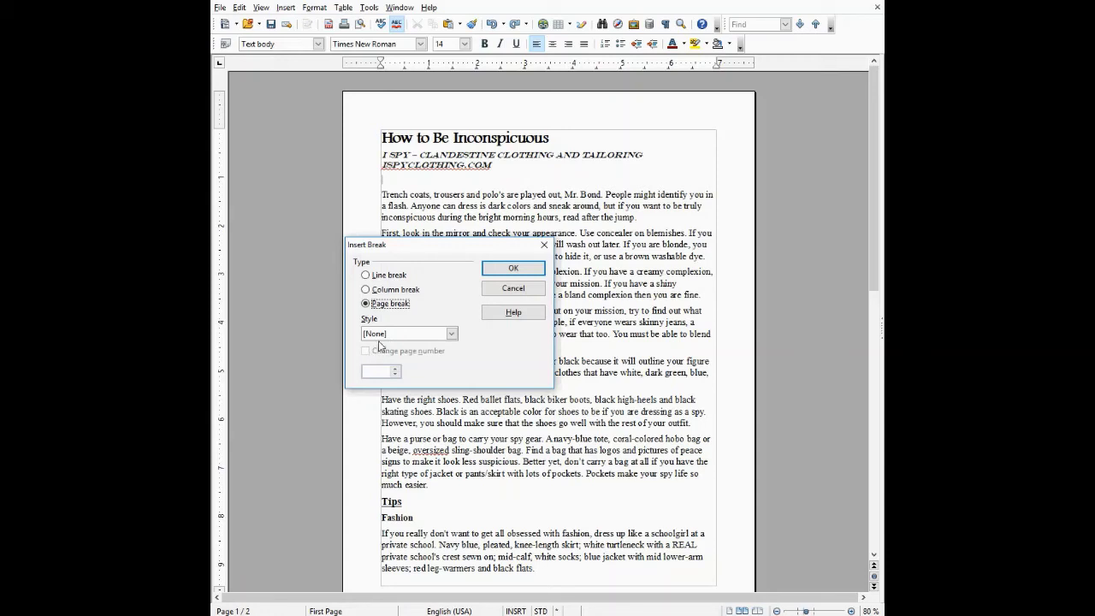
click(382, 334)
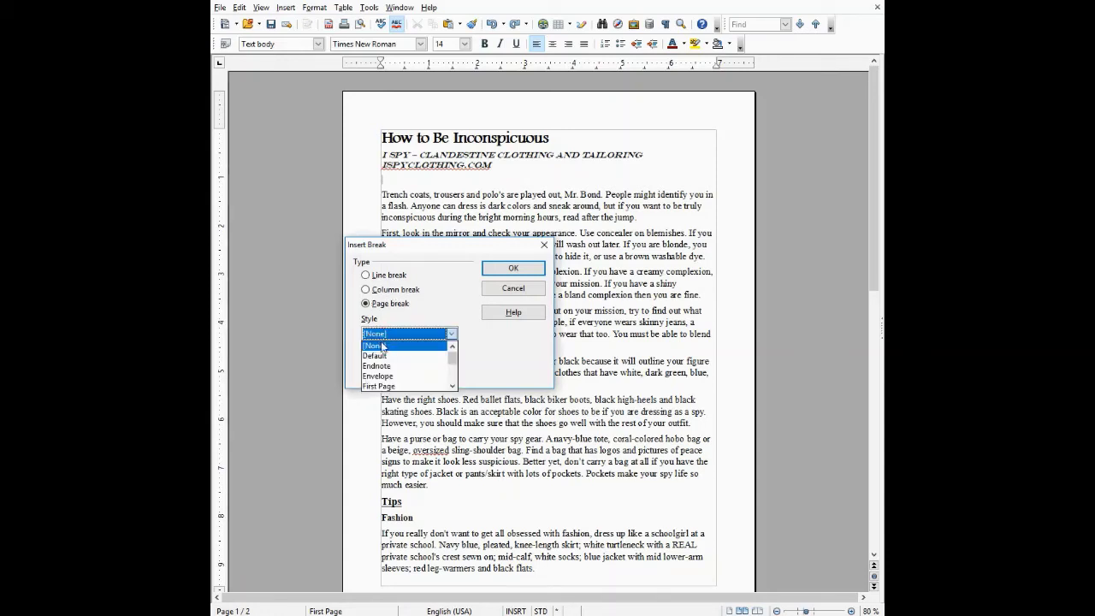
click(382, 356)
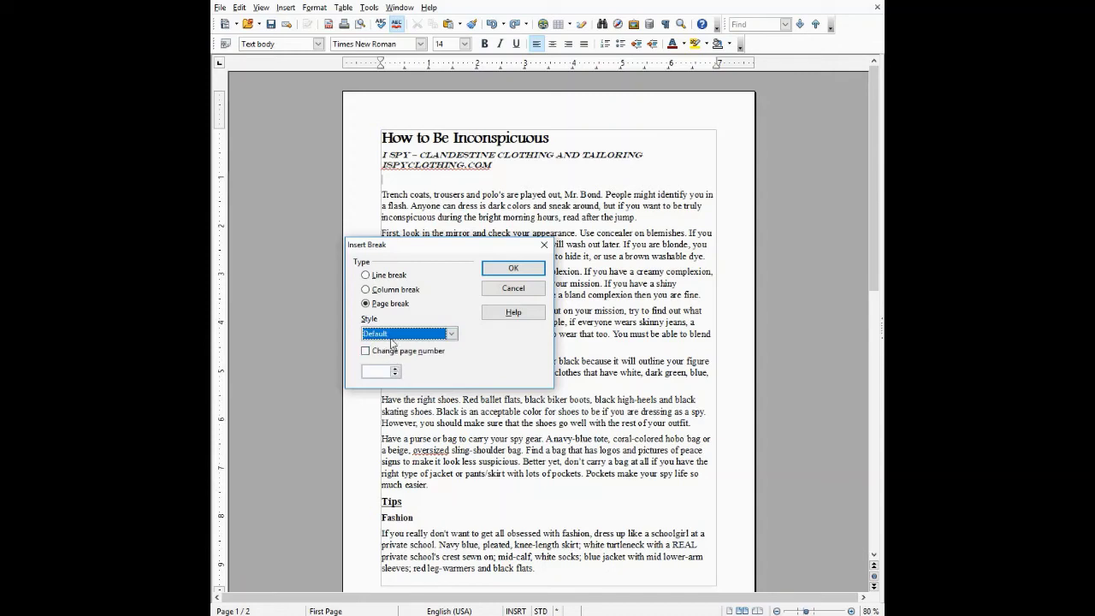
click(445, 334)
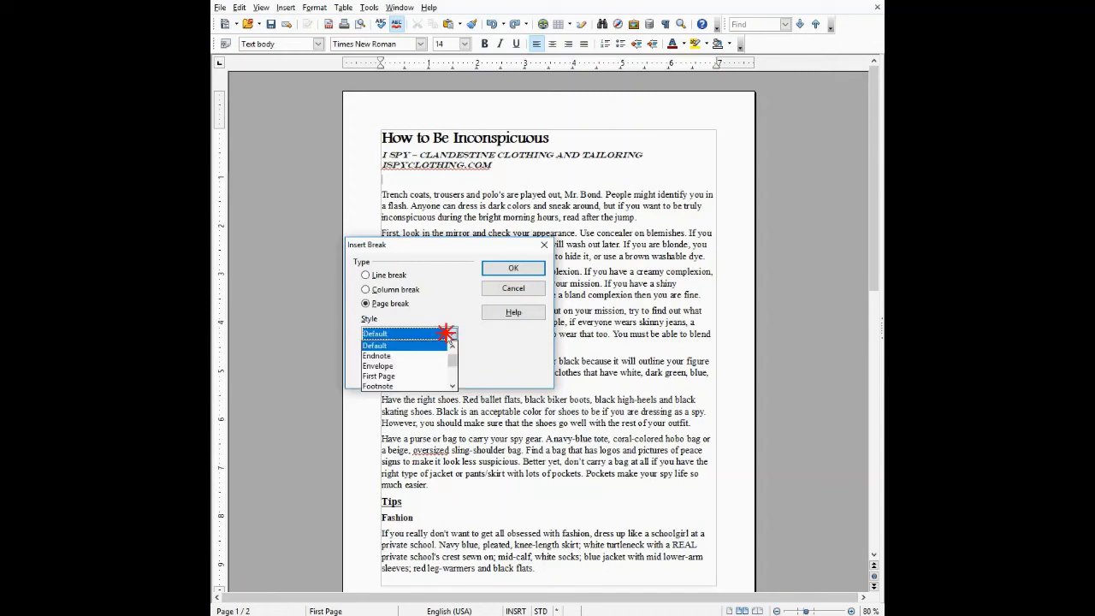
click(382, 347)
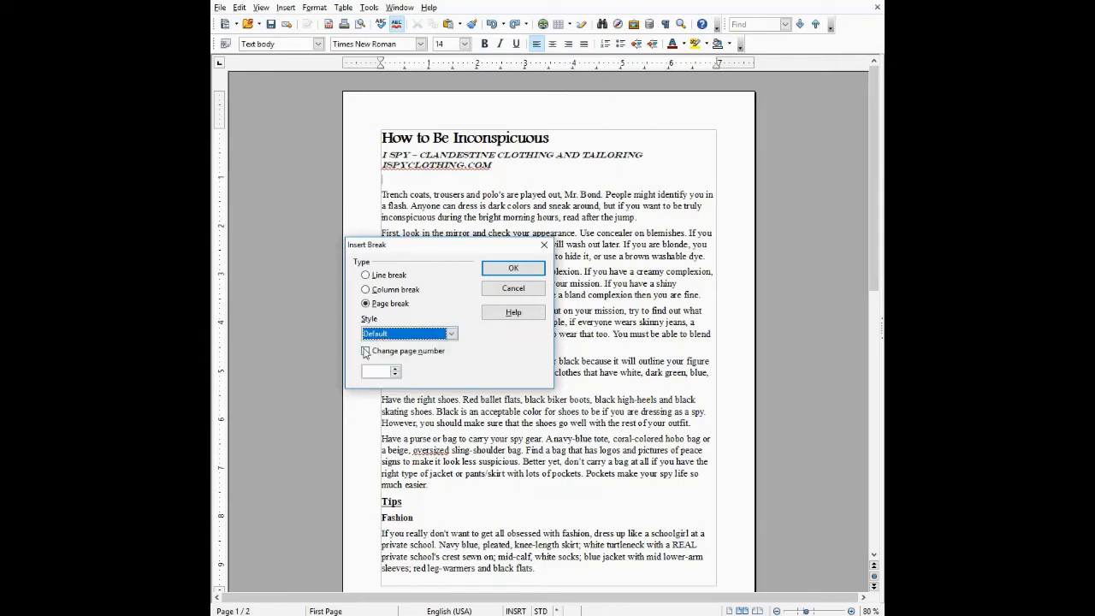
click(366, 352)
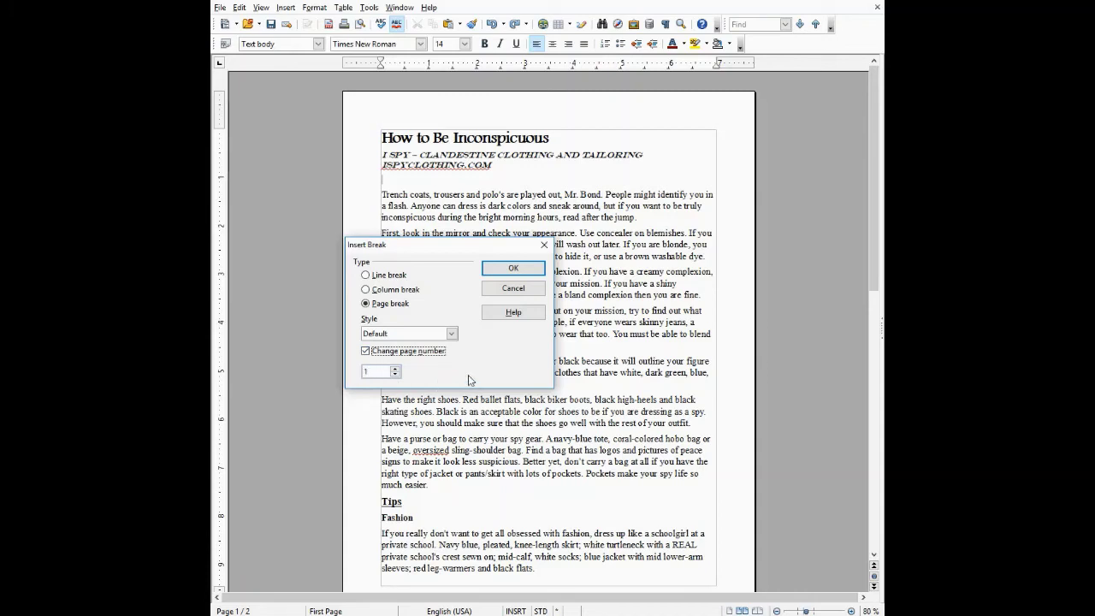
click(498, 267)
Step: Examine the bottom of the title page and the footer of the first body page for page numbers
scroll(496, 266, up, 5)
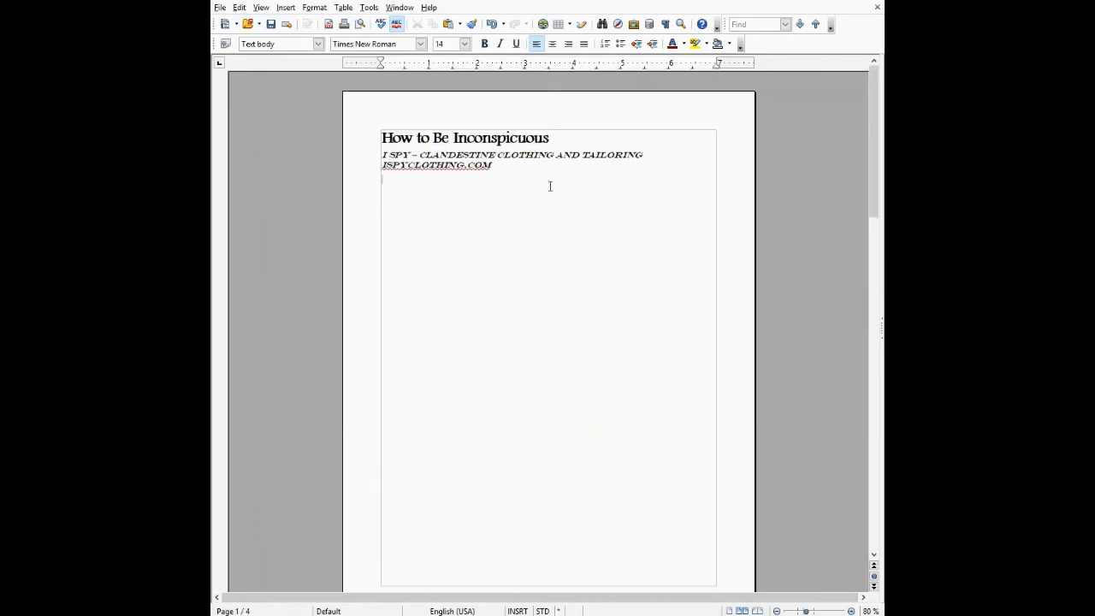
scroll(564, 273, down, 3)
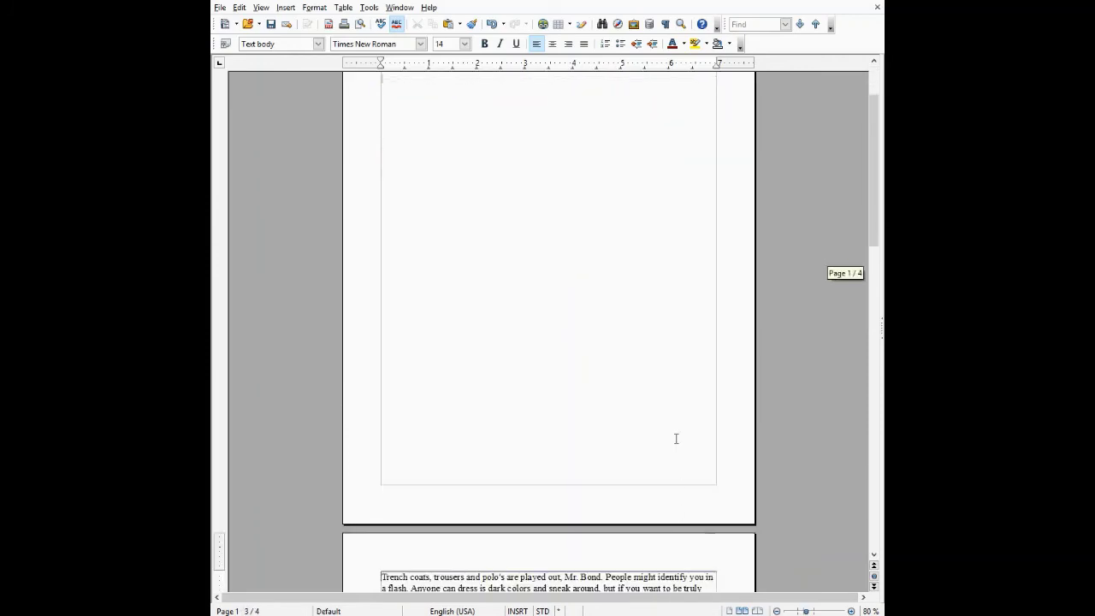
scroll(676, 439, down, 8)
scroll(790, 460, down, 4)
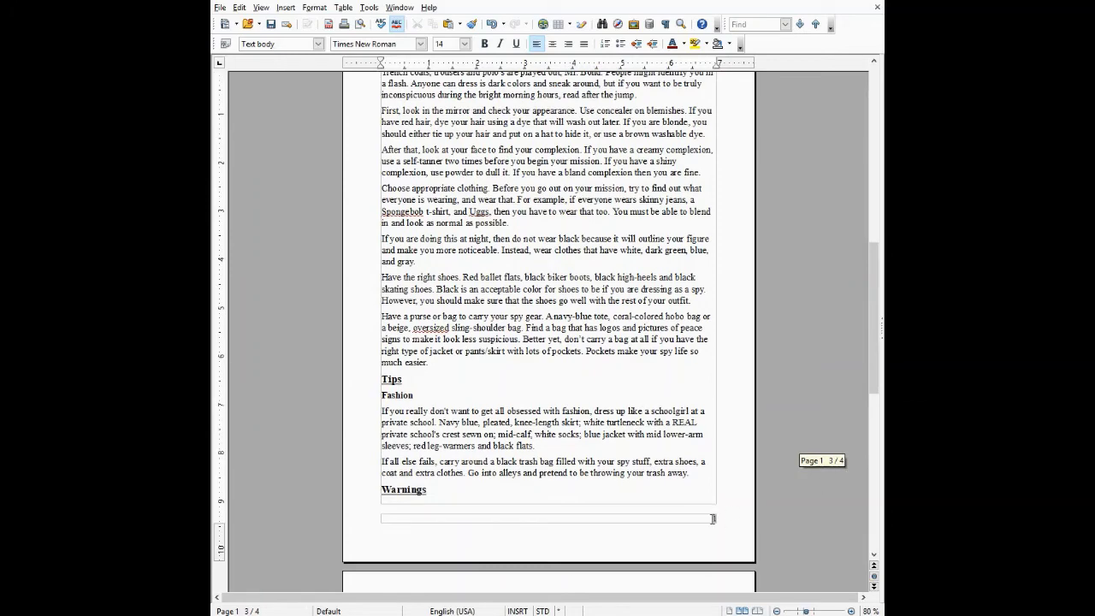
click(715, 517)
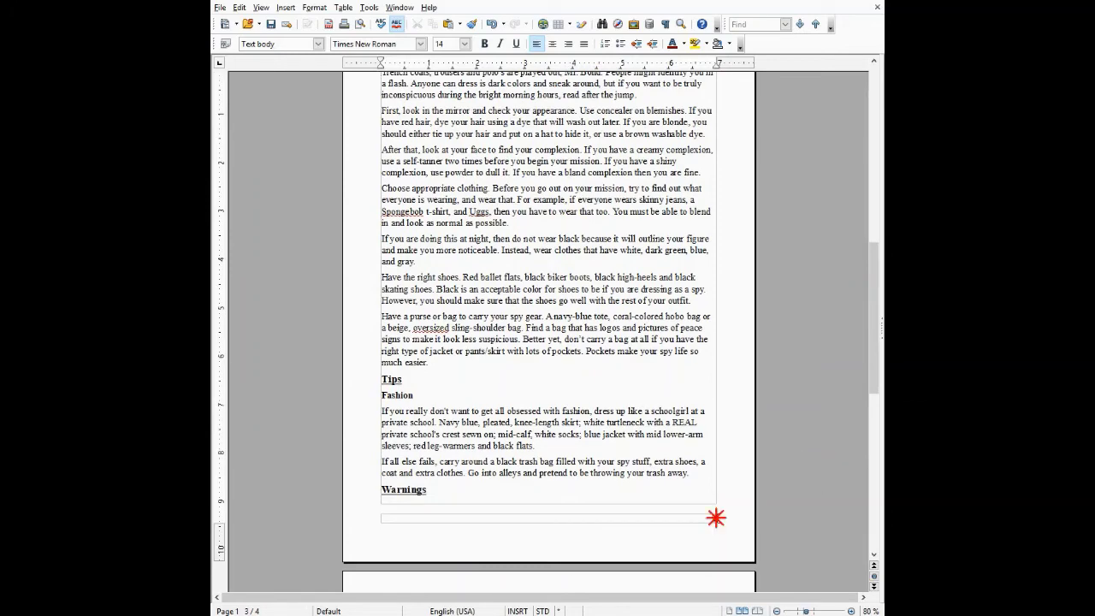
scroll(615, 436, up, 5)
scroll(615, 432, up, 15)
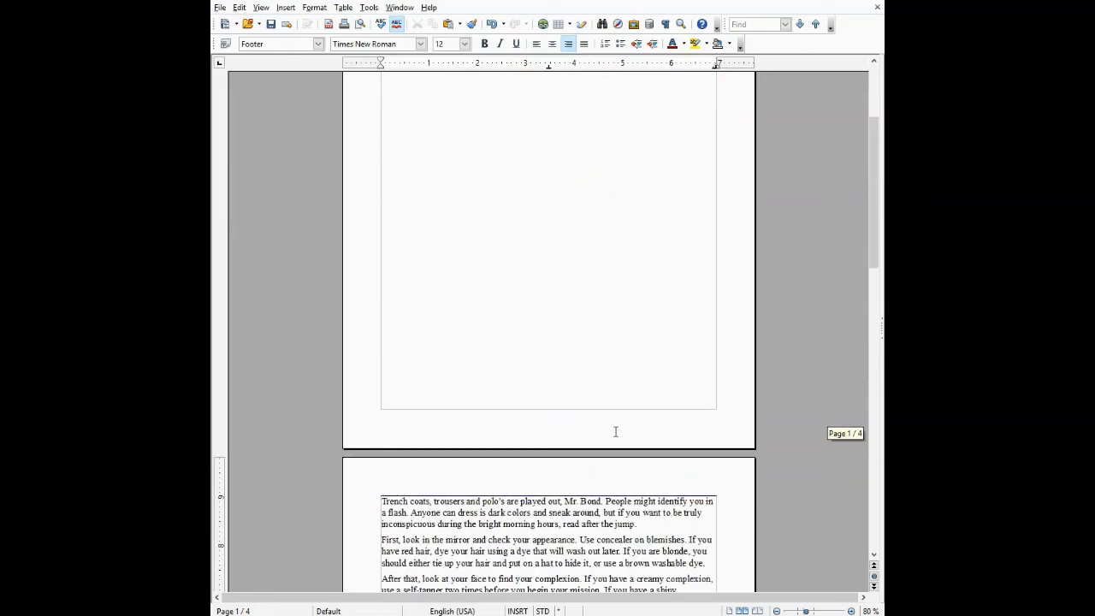
Step: Insert seven blank lines above "How to Be Inconspicuous" to move the title block down the title page
click(382, 137)
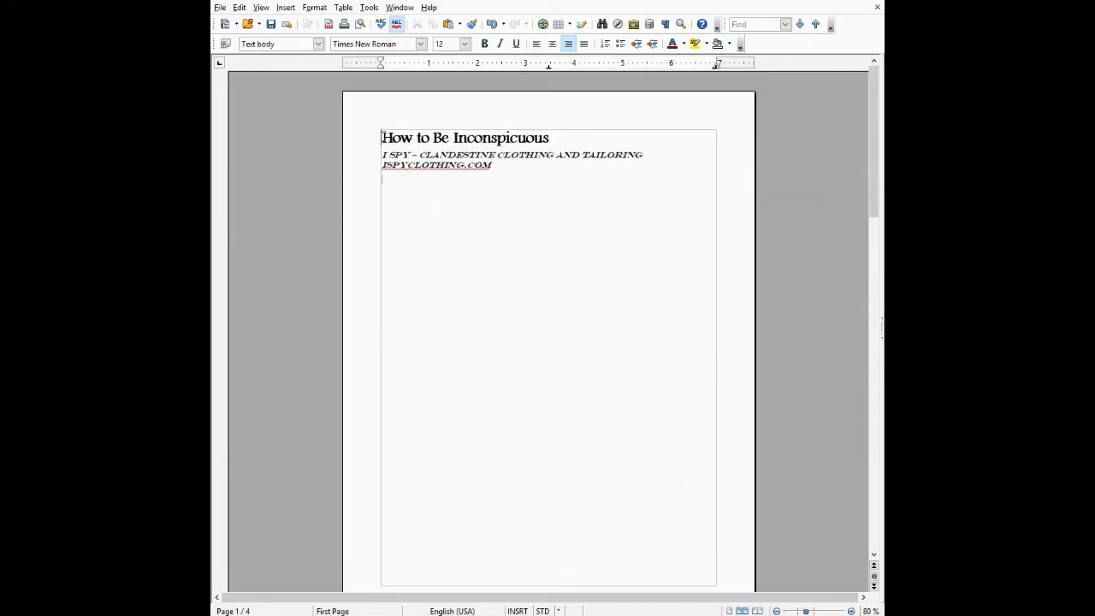
key(Return)
key(Return)
key(Return)
key(Return)
key(Return)
key(Return)
key(Return)
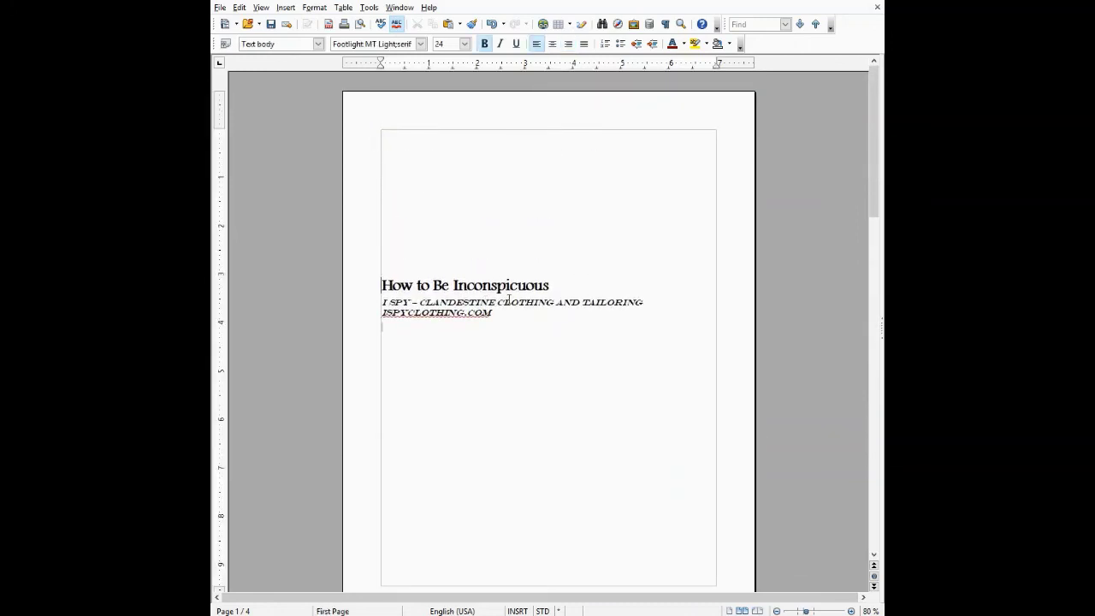
Step: Set the whole title block to font size 40, and reduce the "I SPY" and "ISPYCLOTHING.COM" lines to size 24
drag(492, 313, 381, 284)
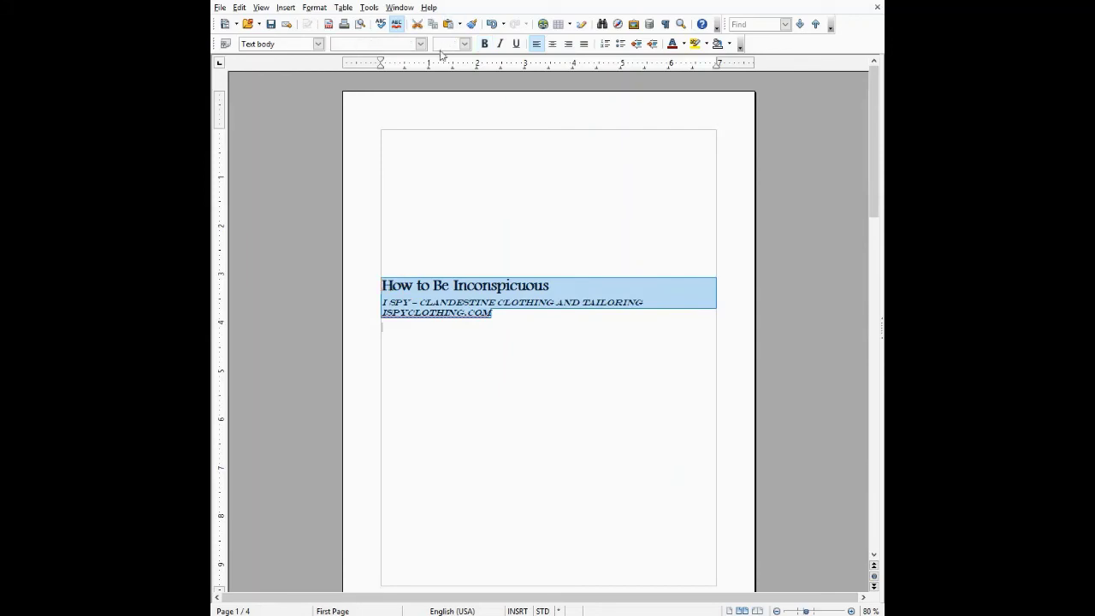
click(465, 43)
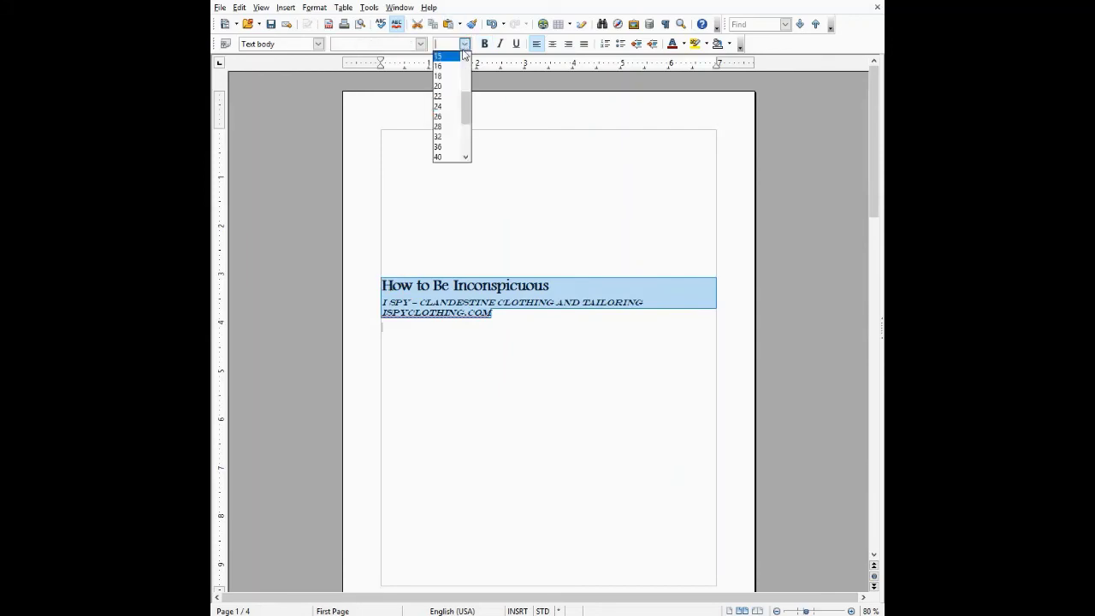
click(445, 154)
click(519, 276)
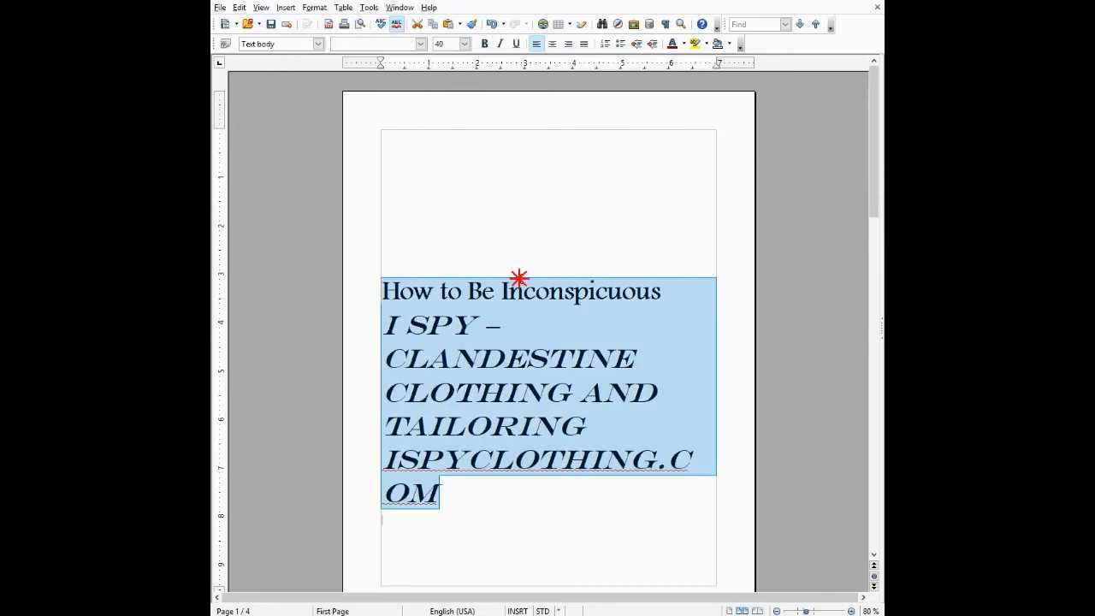
drag(441, 494, 382, 326)
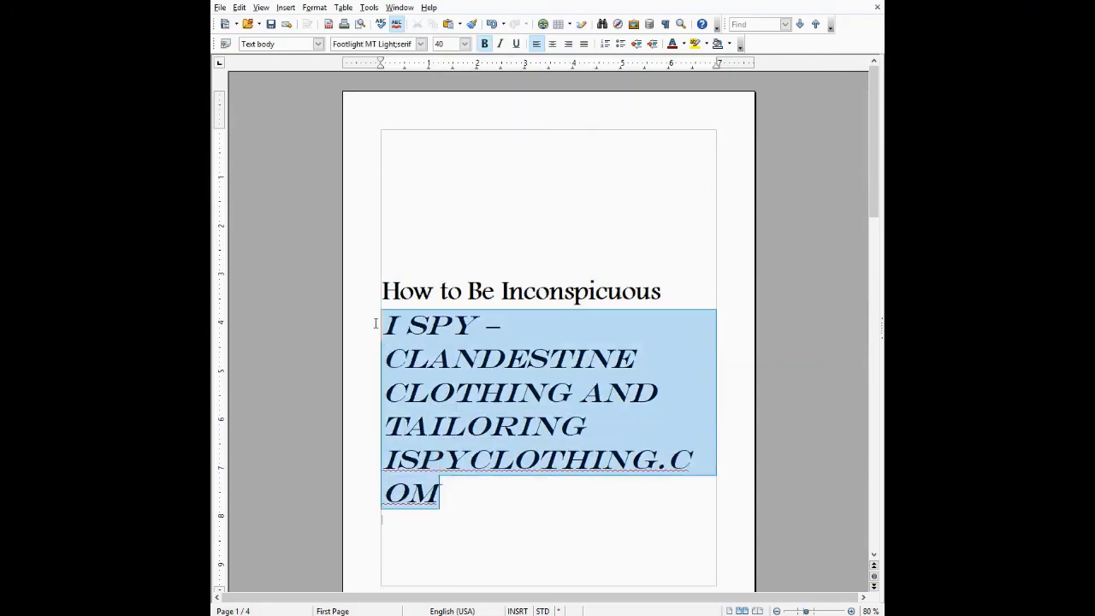
click(465, 44)
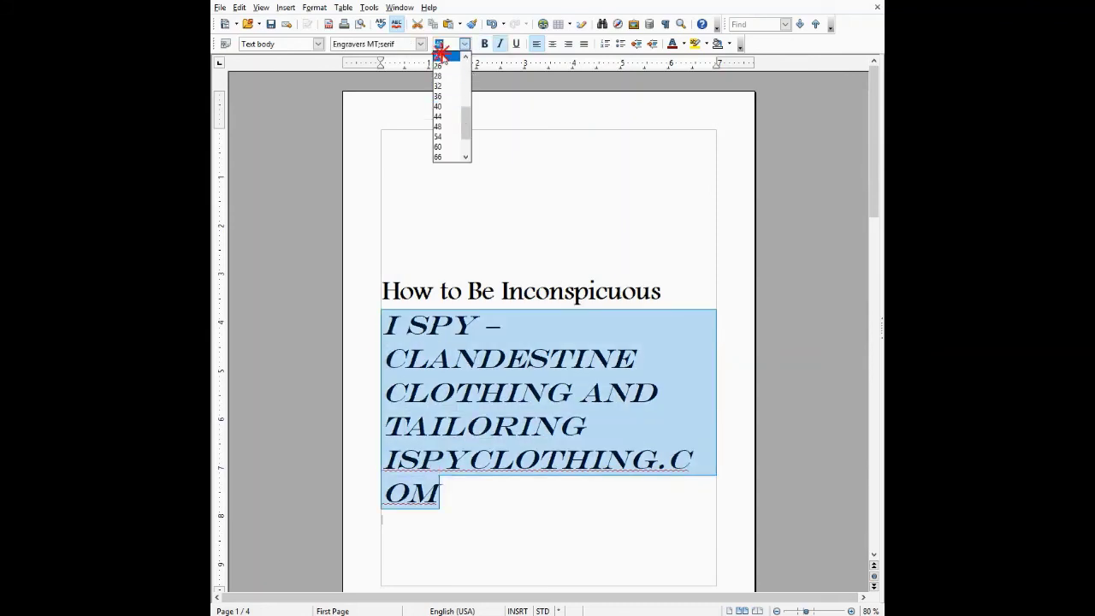
click(440, 57)
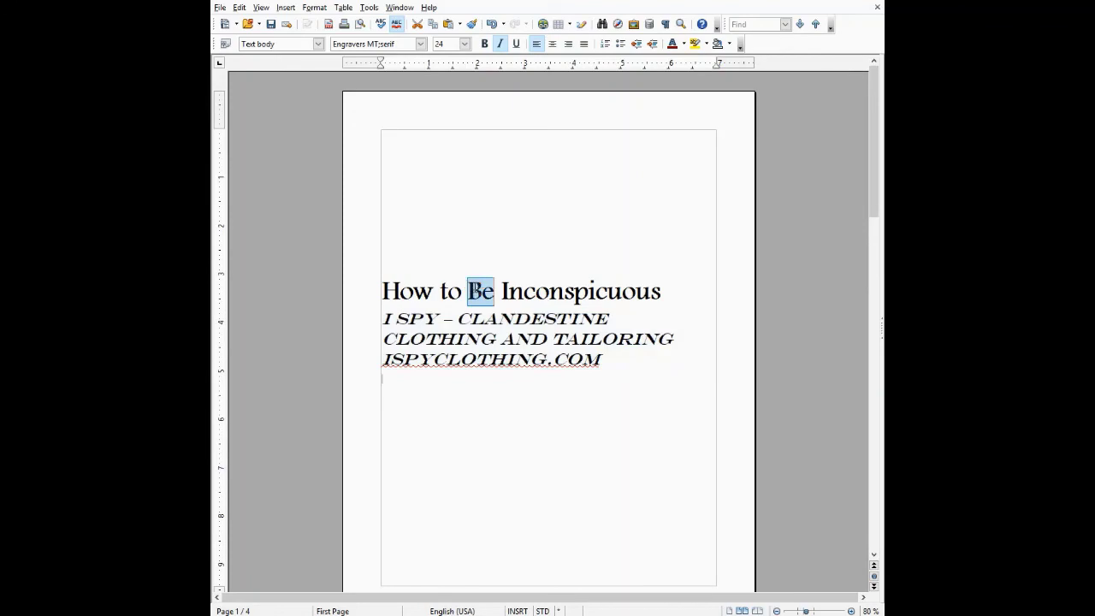
Step: Change the font color of the "How to Be Inconspicuous" title line to blue
triple_click(476, 285)
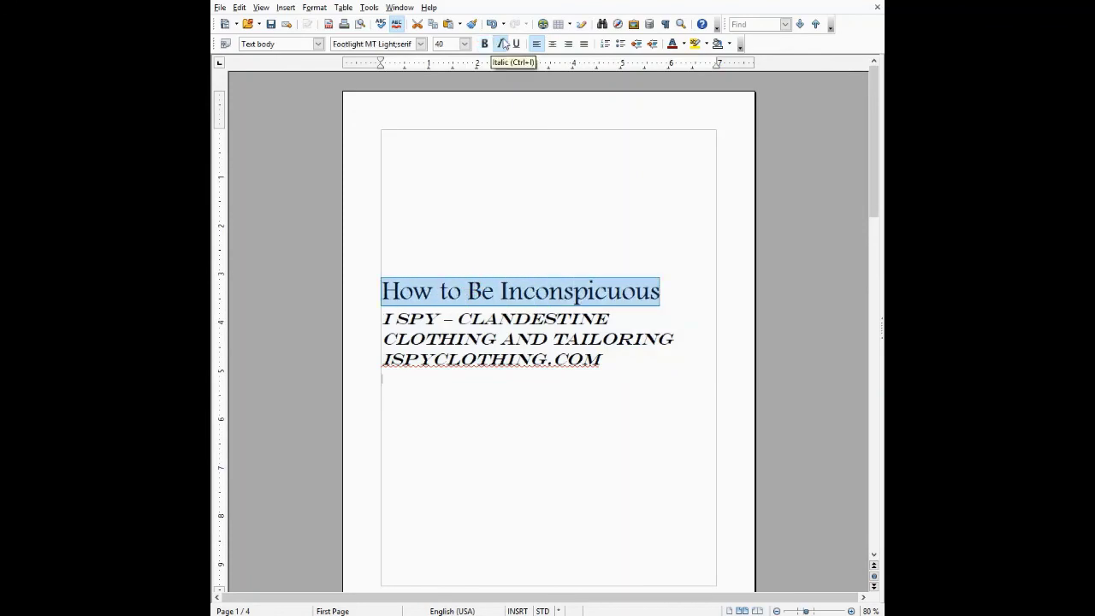
click(682, 43)
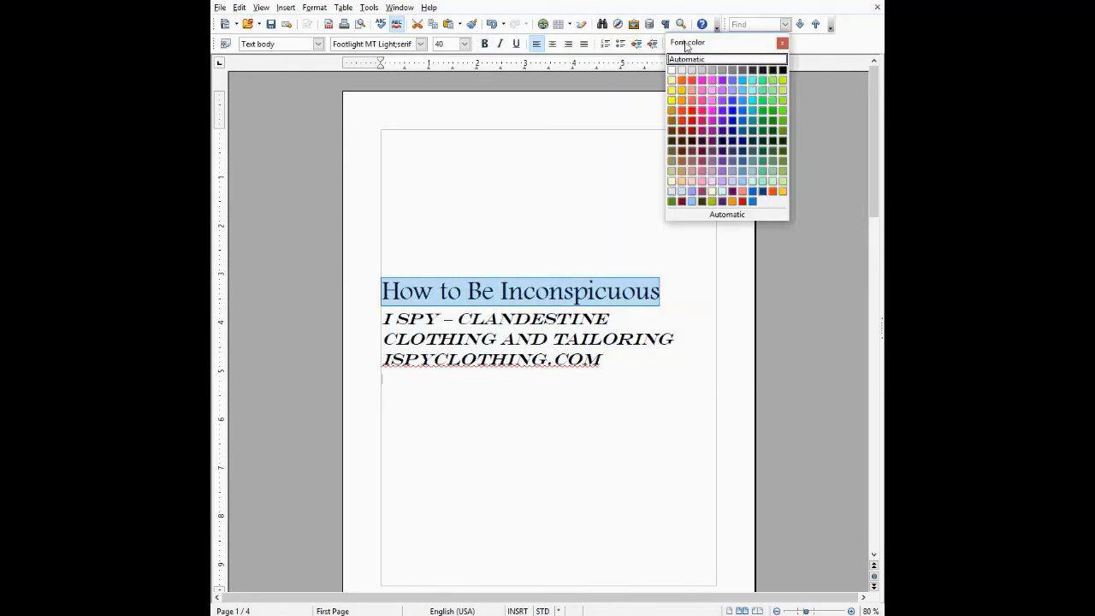
click(741, 110)
click(645, 235)
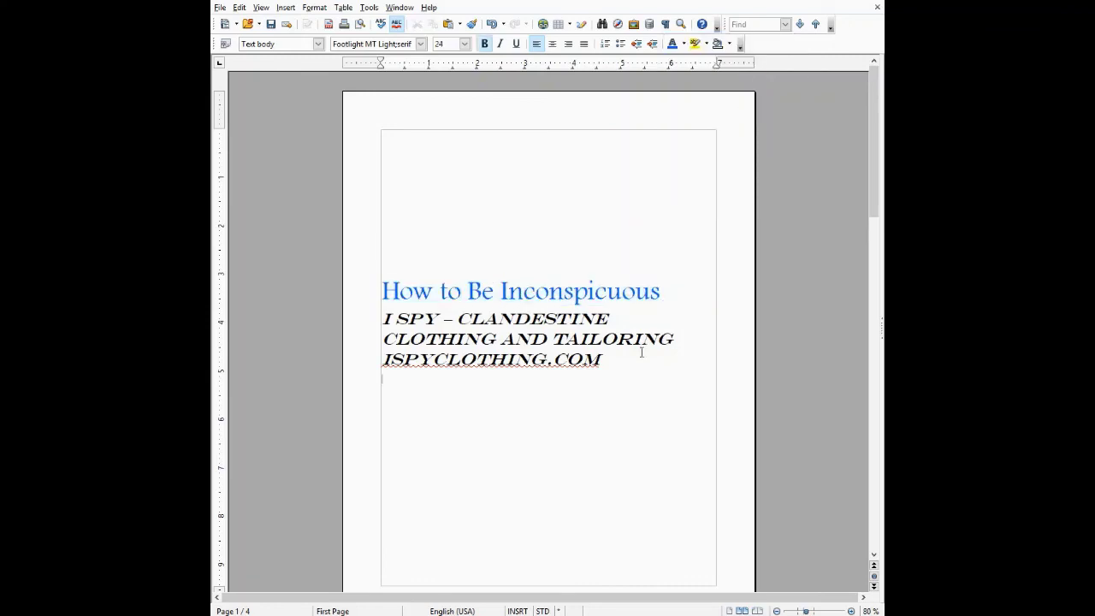